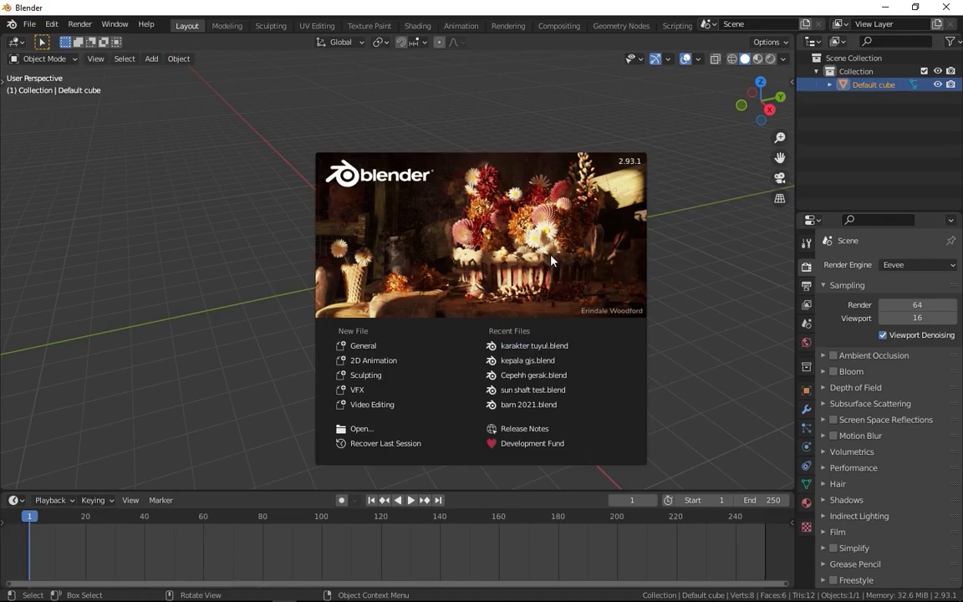
Dismiss the splash screen and delete the default cube from the scene.
left_click(703, 234)
mouse_move(423, 238)
middle_mouse_down()
mouse_move(399, 271)
mouse_move(419, 245)
middle_mouse_up()
scroll(401, 264, "up", 3)
scroll(400, 260, "up", 2)
key("x")
left_click(421, 242)
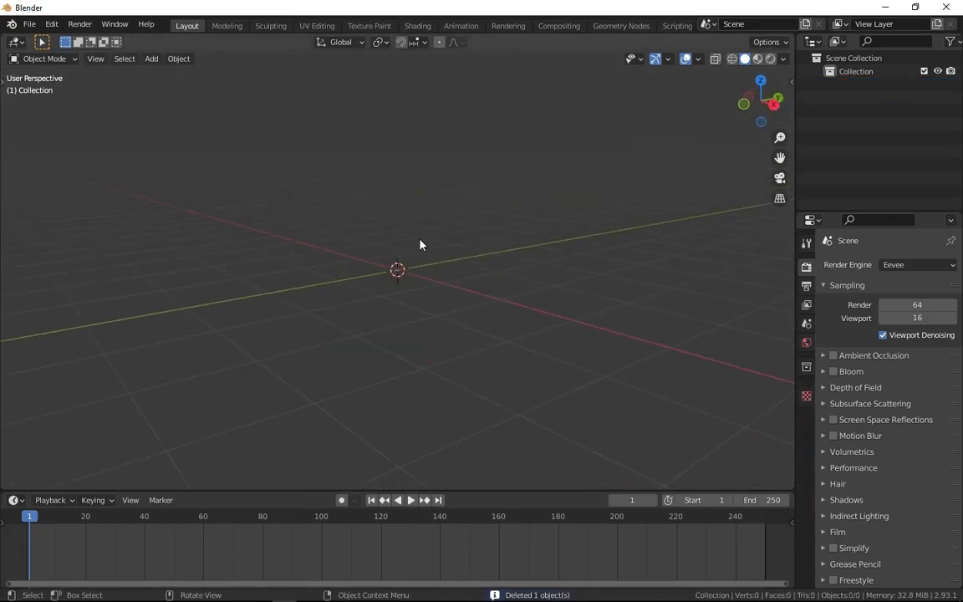
Add a mesh plane and scale it up uniformly into a large floor.
key("shift+a")
mouse_move(435, 236)
key("shift+a")
mouse_move(389, 256)
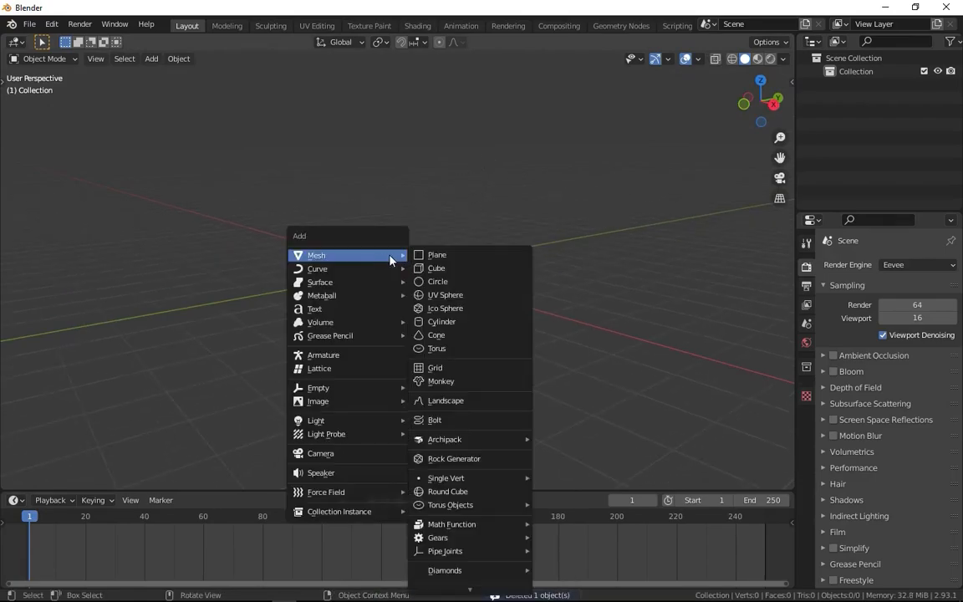
left_click(430, 255)
key("s")
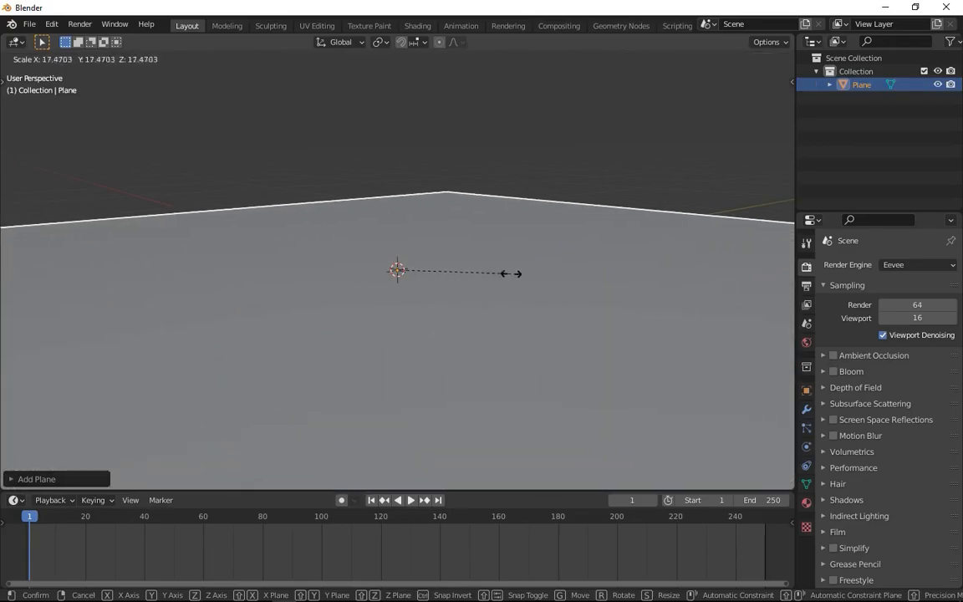
left_click(563, 277)
Add rigid body physics to the plane and test the simulation, ending back at the first frame.
left_click(806, 447)
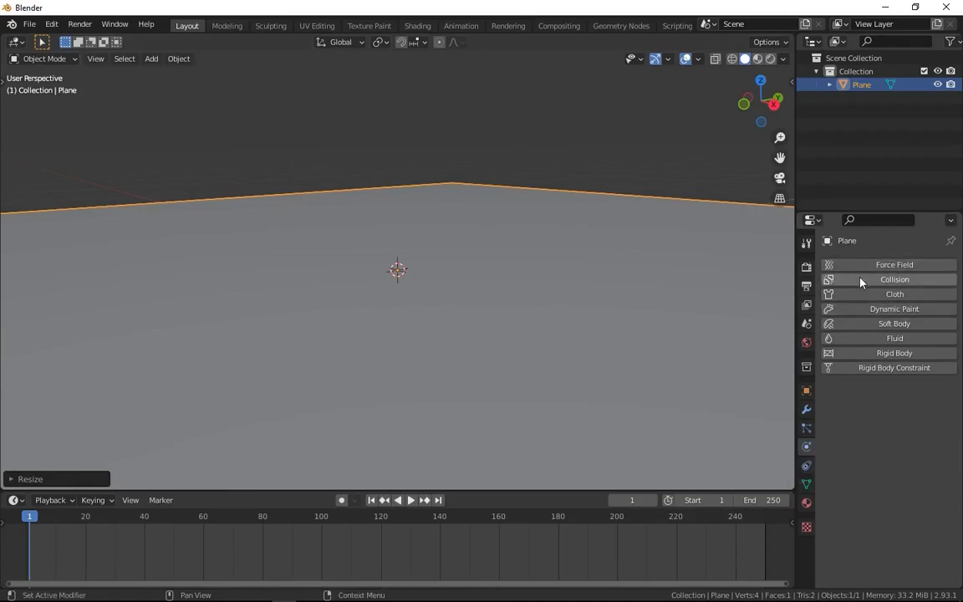
left_click(876, 355)
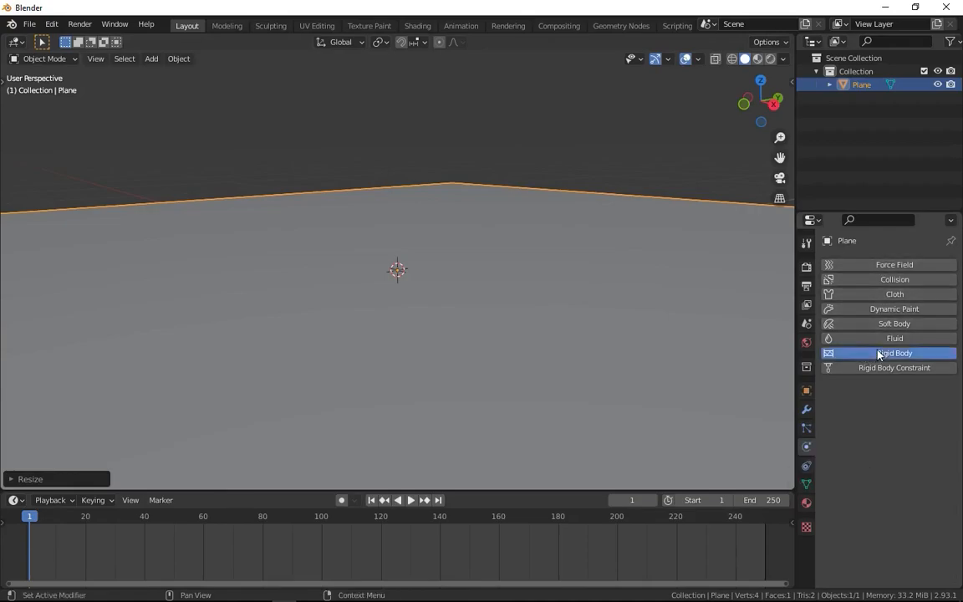
key("space")
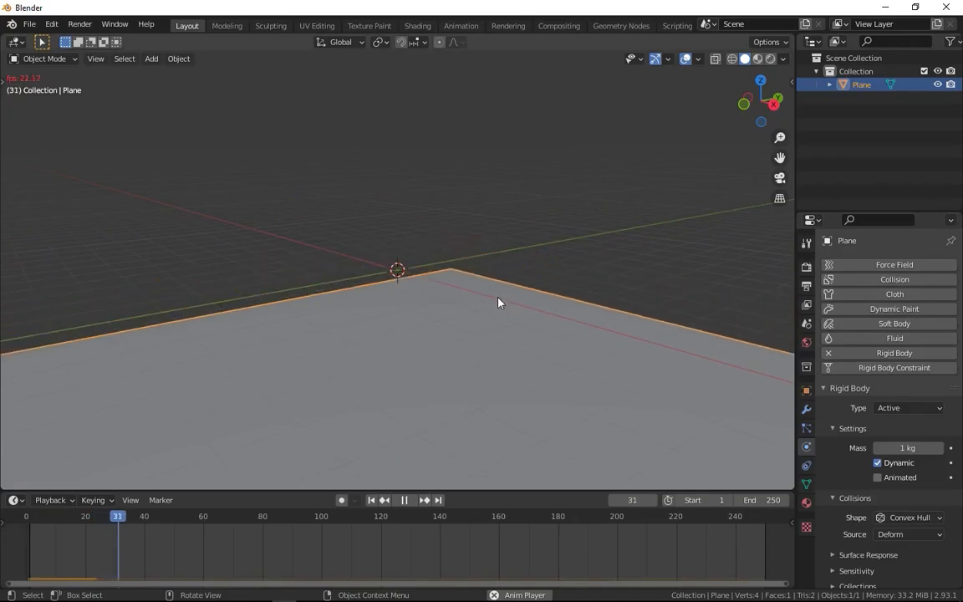
key("space")
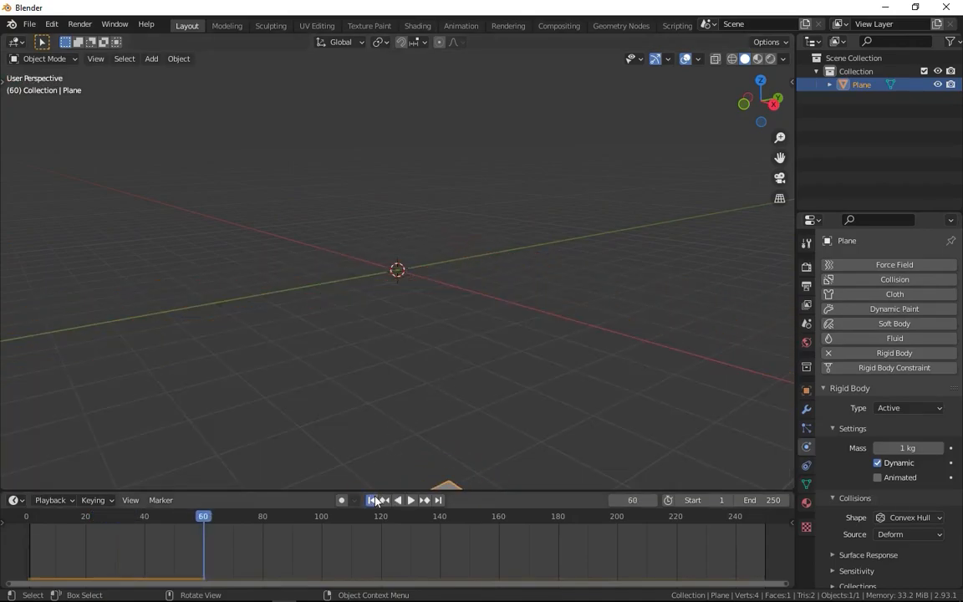
left_click(372, 500)
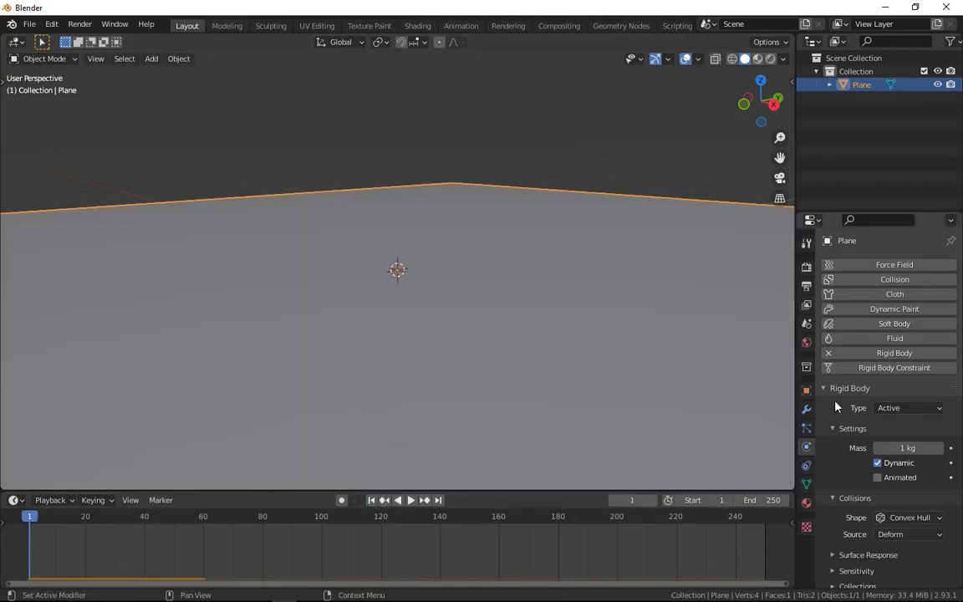
Set the plane's rigid body type to Passive and check the simulation by playing it.
left_click(899, 410)
left_click(888, 437)
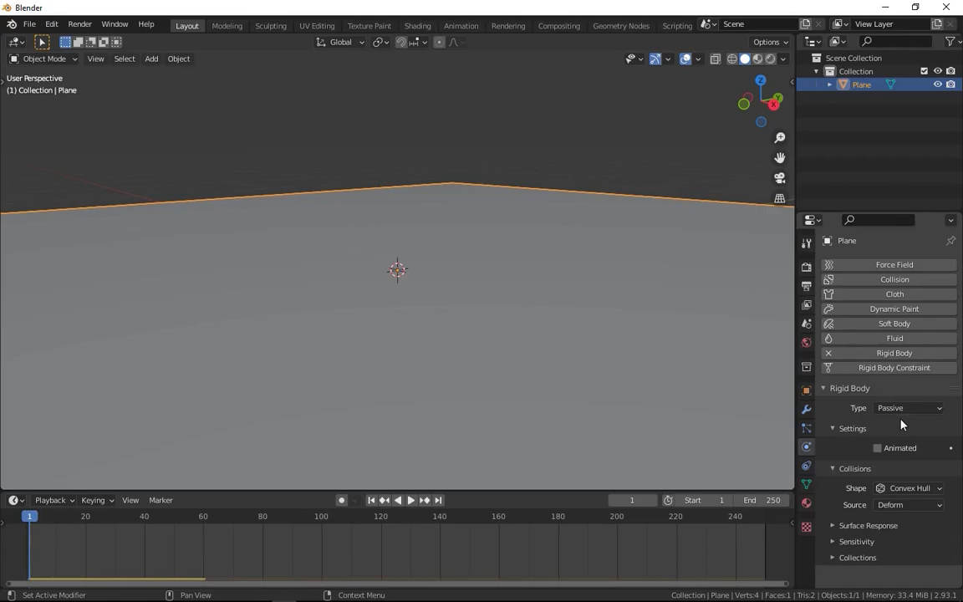
key("space")
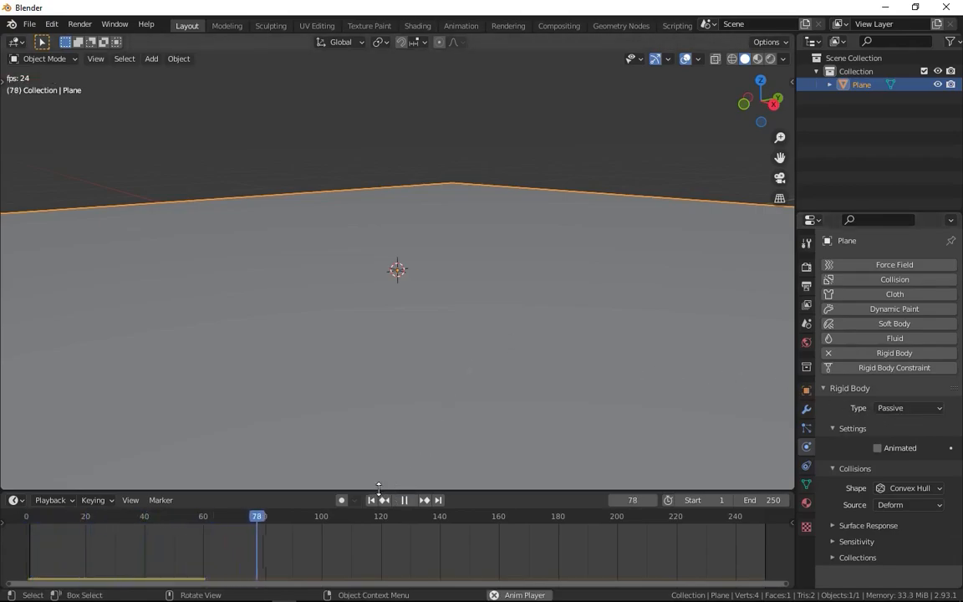
key("Escape")
middle_click_drag(455, 309, 447, 204)
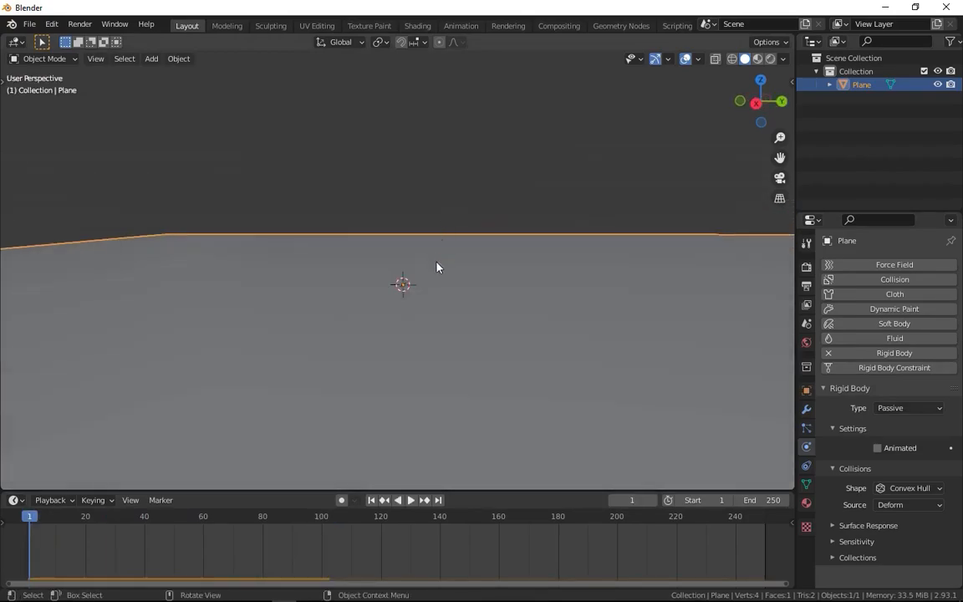
Add a cube raised along Z above the plane and play the animation to test it without physics.
key("shift+a")
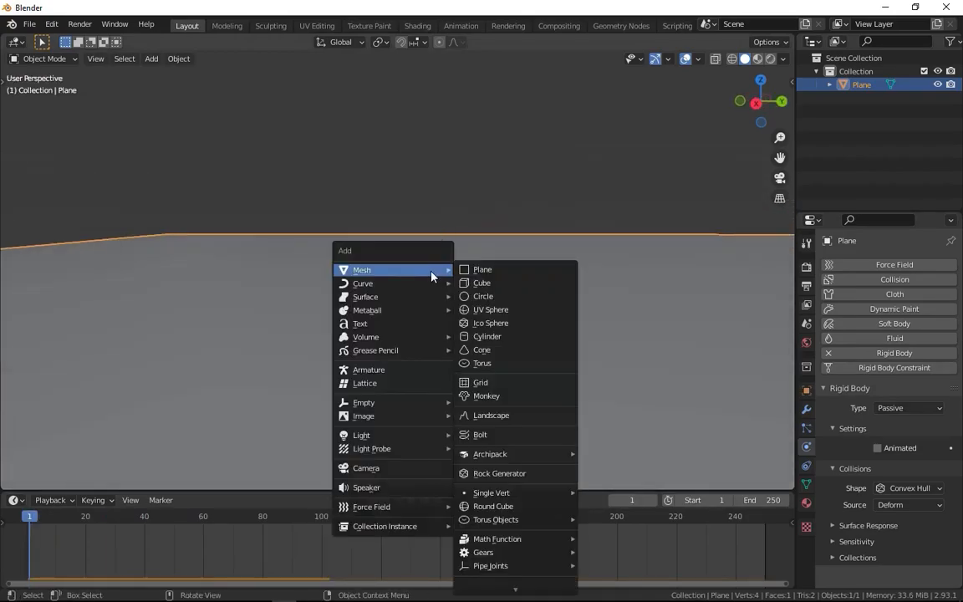
left_click(483, 284)
key("g")
key("z")
left_click(478, 125)
middle_click_drag(477, 124, 468, 219, "shift")
key("space")
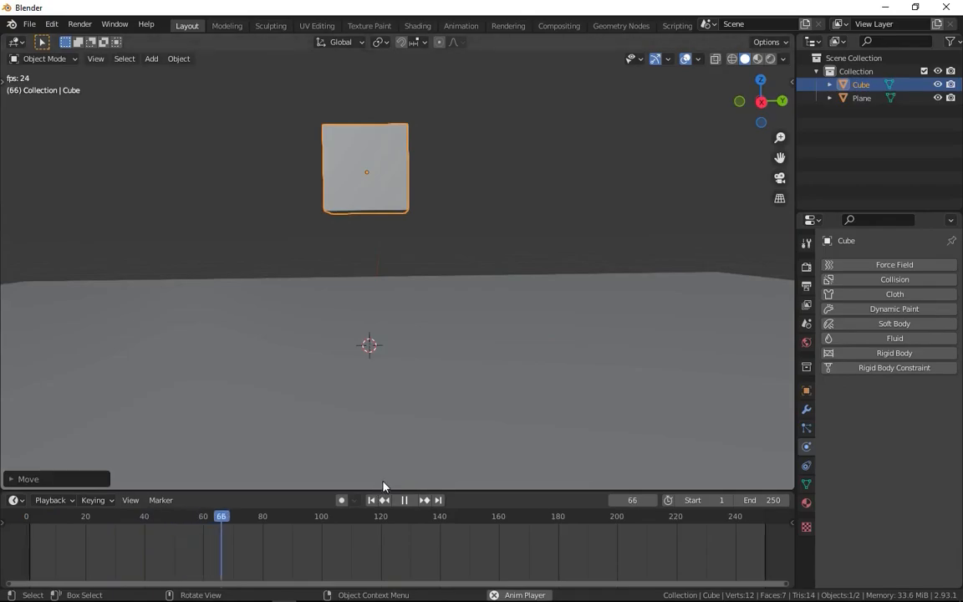
key("Escape")
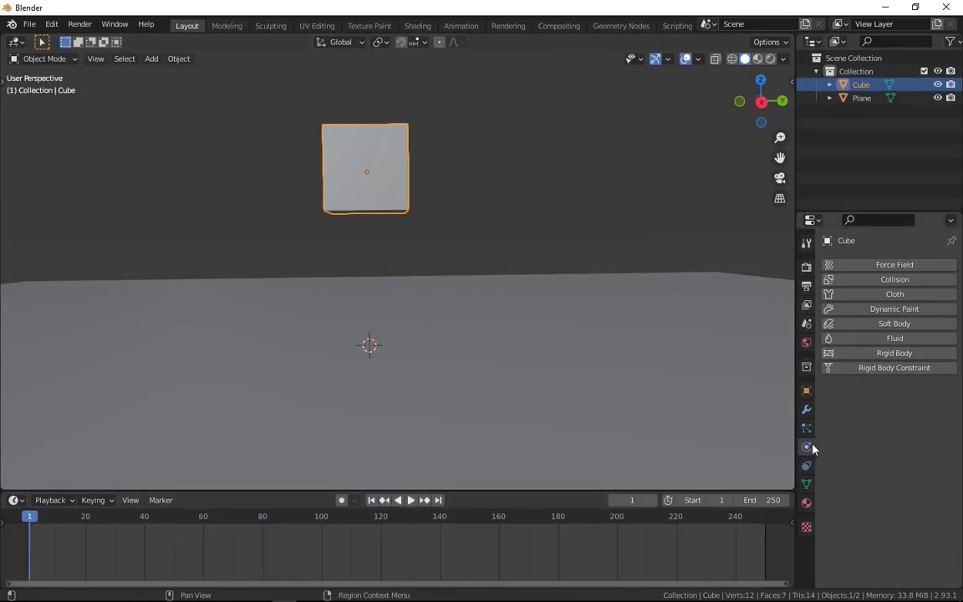
Add an Active rigid body to the cube and play its drop onto the plane.
left_click(883, 355)
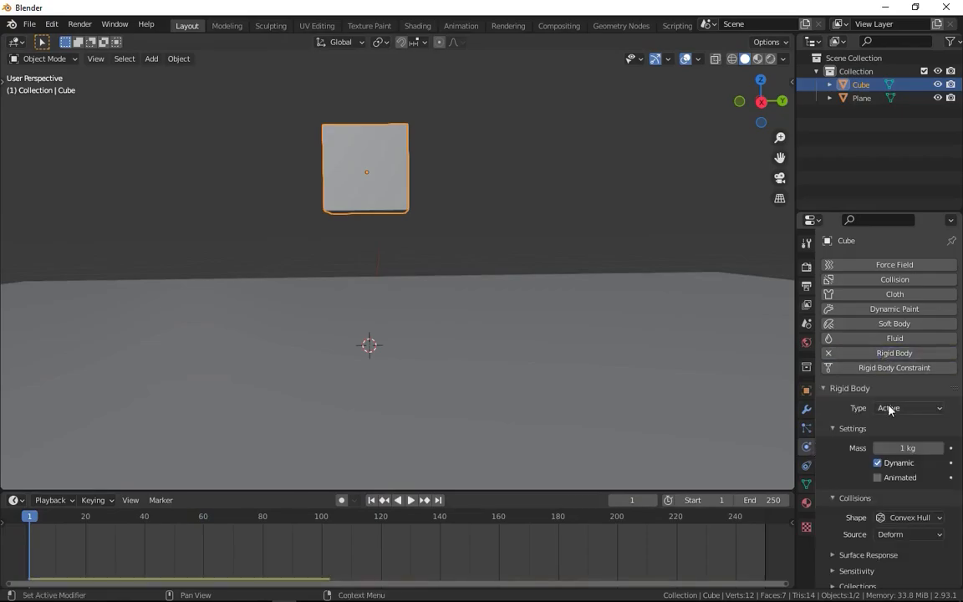
key("space")
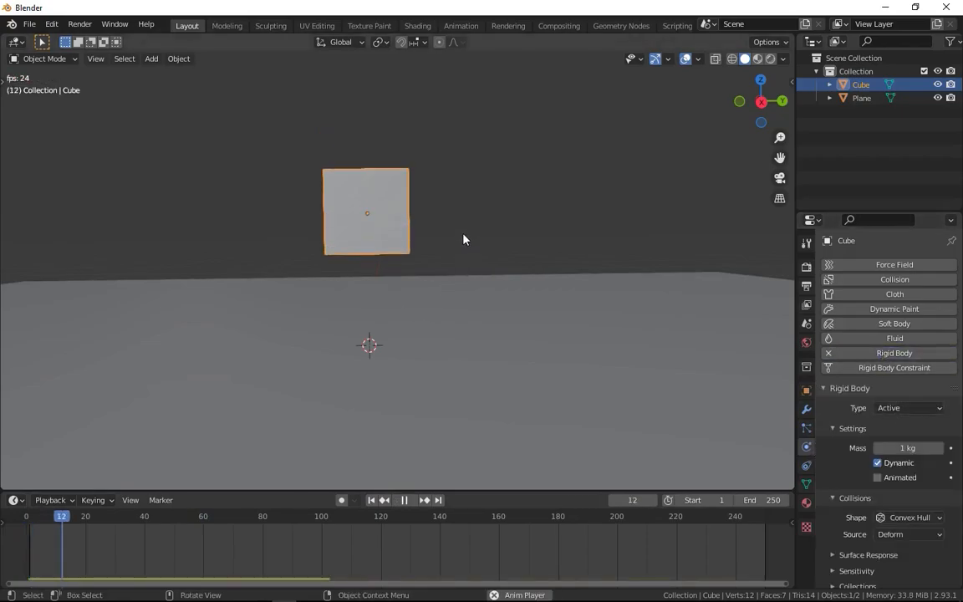
middle_click_drag(453, 242, 518, 293)
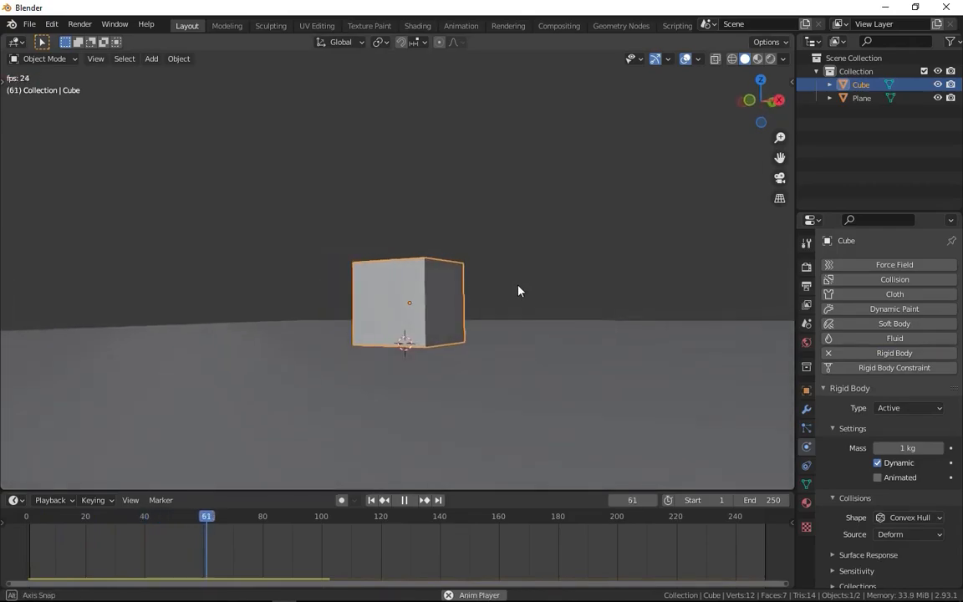
key("space")
middle_click_drag(381, 468, 409, 379)
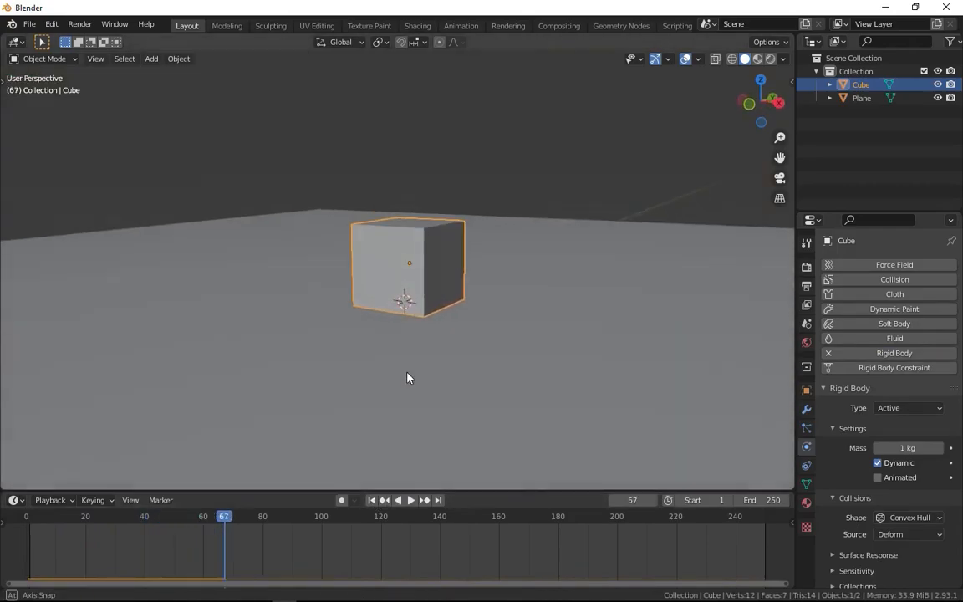
Try to rotate the landed cube at frame 67.
key("r")
right_click(336, 372)
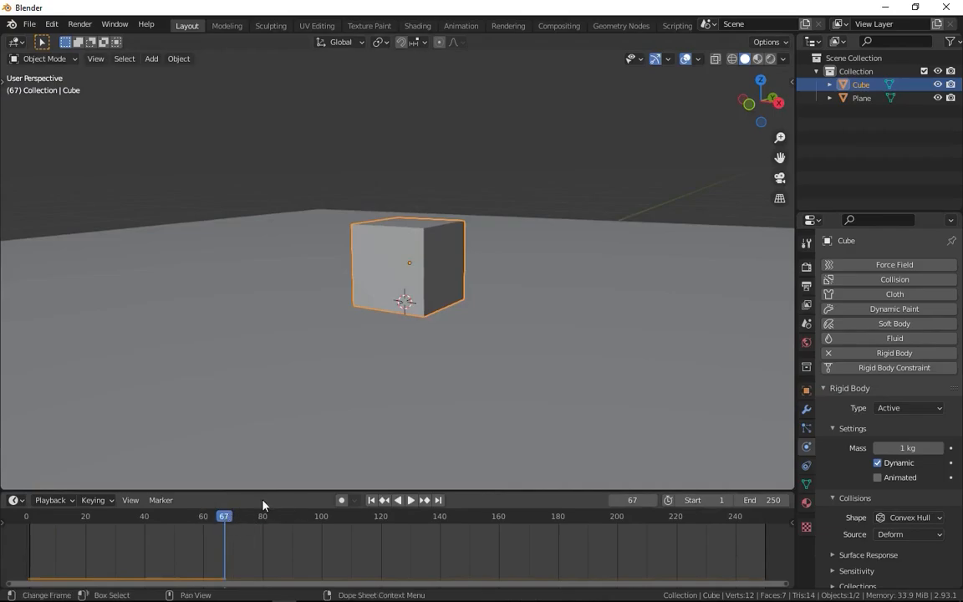
key("r")
left_click(479, 266)
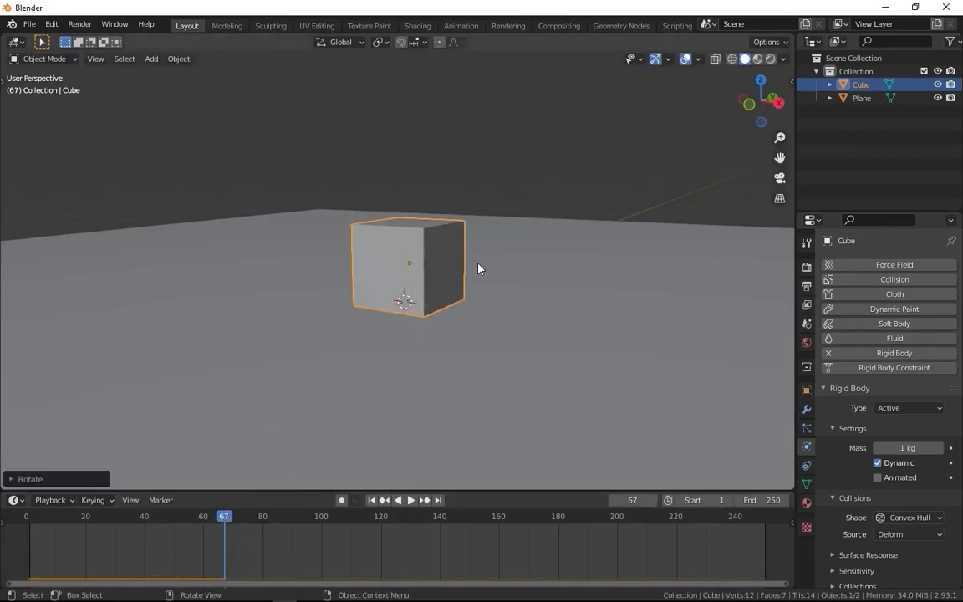
key("r")
right_click(368, 221)
key("r")
right_click(343, 383)
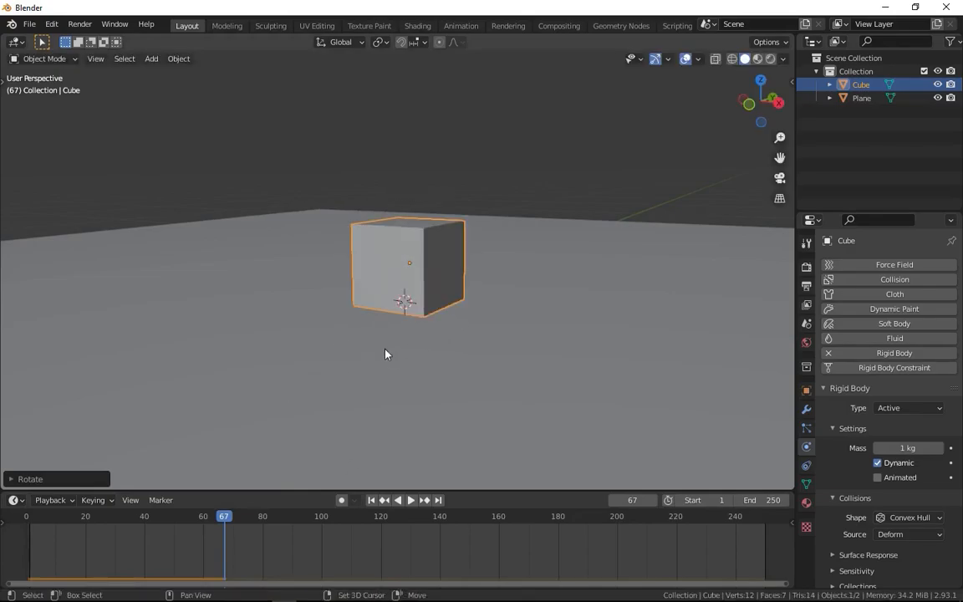
At the first frame, raise the cube along Z high above the plane and tilt it freely.
left_click(371, 500)
middle_click_drag(303, 336, 299, 355, "shift")
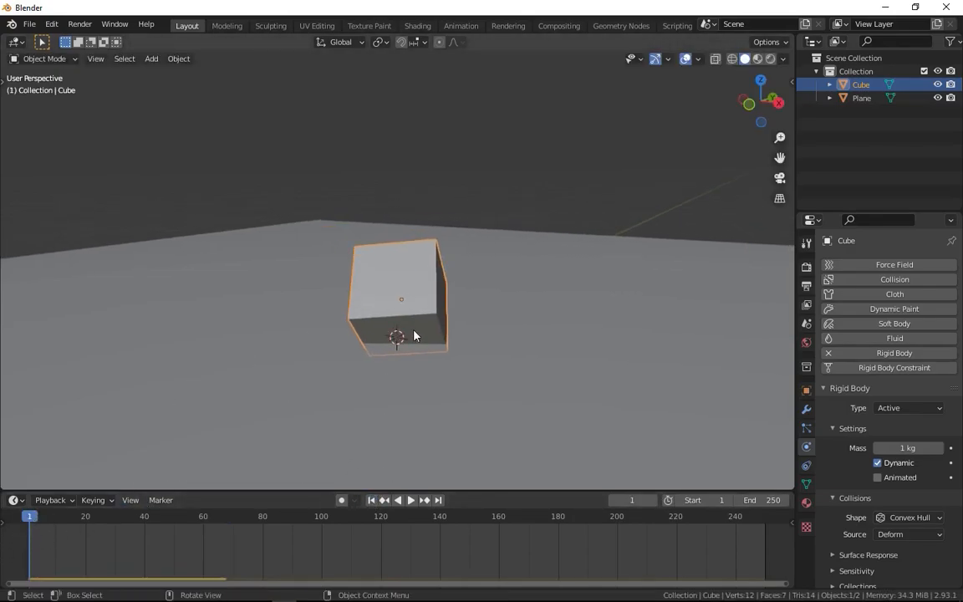
key("g")
key("z")
left_click(444, 77)
middle_click_drag(442, 155, 430, 252, "shift")
key("r")
left_click(397, 324)
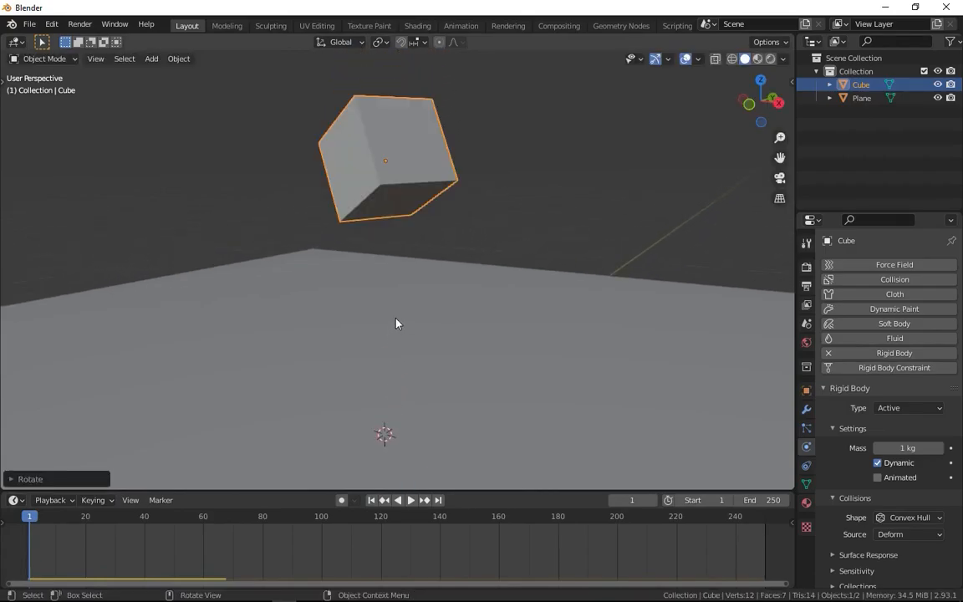
Play the tilted cube's fall onto the plane and delete the cube at the first frame.
key("space")
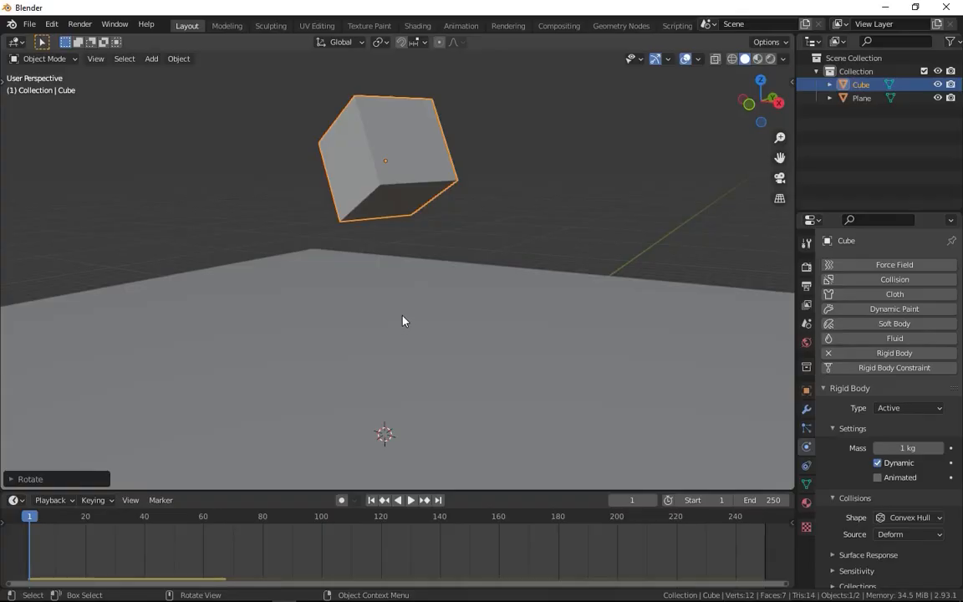
key("space")
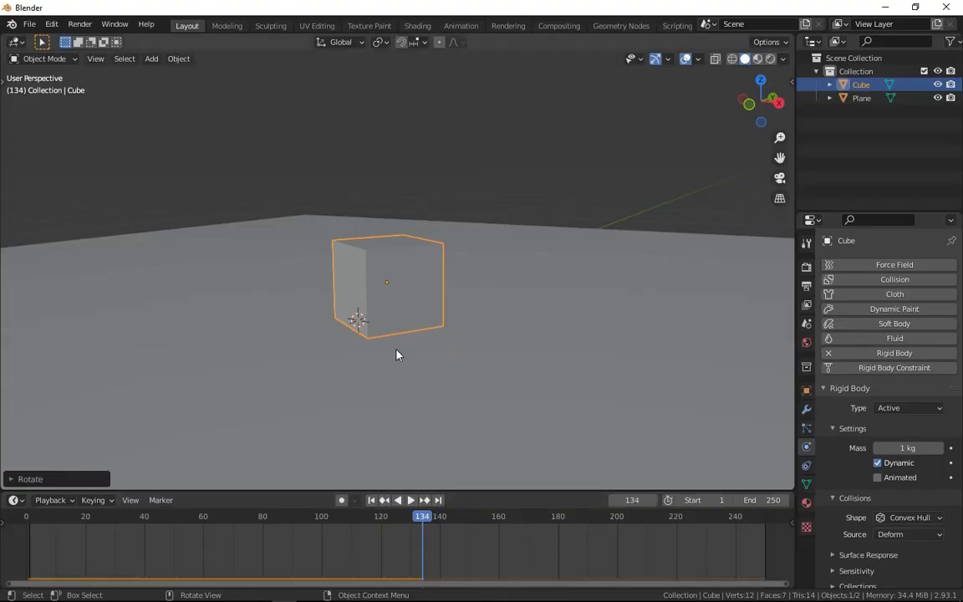
key("shift+Left")
key("x")
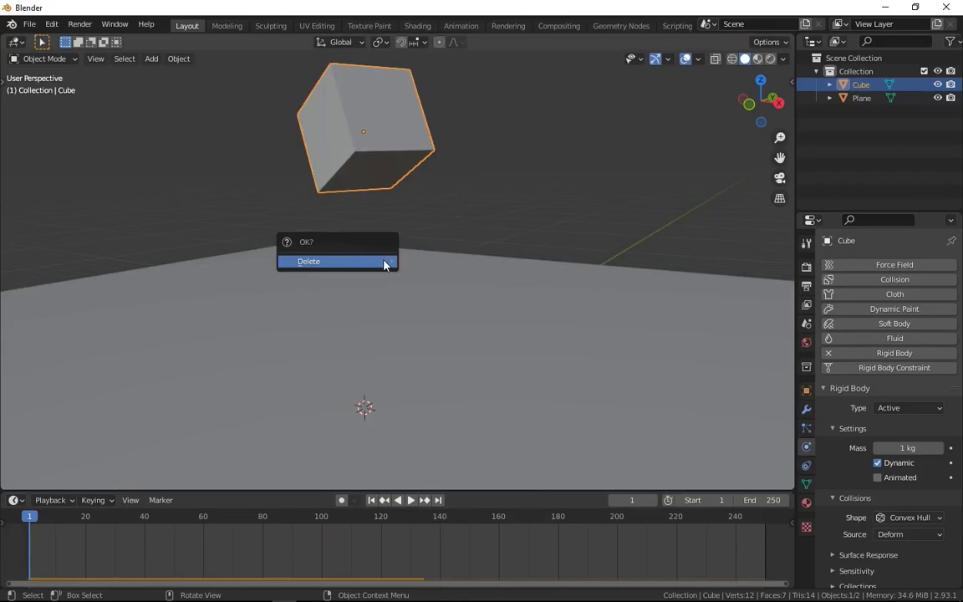
left_click(387, 264)
Add a new cube and raise it along Z so it rests on the plane.
key("shift+a")
mouse_move(377, 269)
left_click(456, 282)
key("g")
key("z")
left_click(432, 279)
middle_click_drag(456, 309, 380, 298)
Duplicate the cube upward along Z, placing the copy just above the original.
key("shift+d")
key("z")
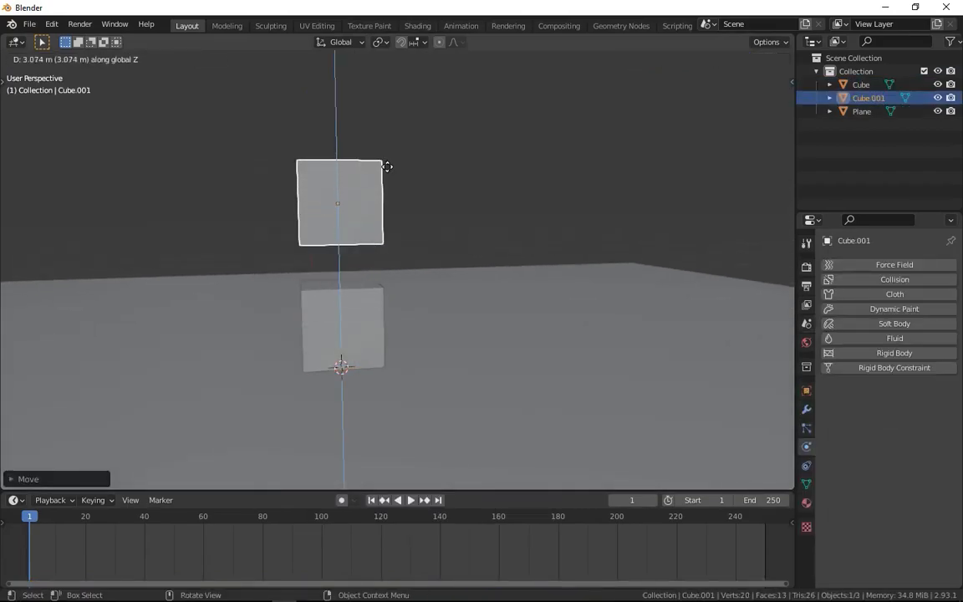
left_click(386, 207)
left_click_drag(359, 302, 367, 317, "shift")
key("shift+d")
key("z")
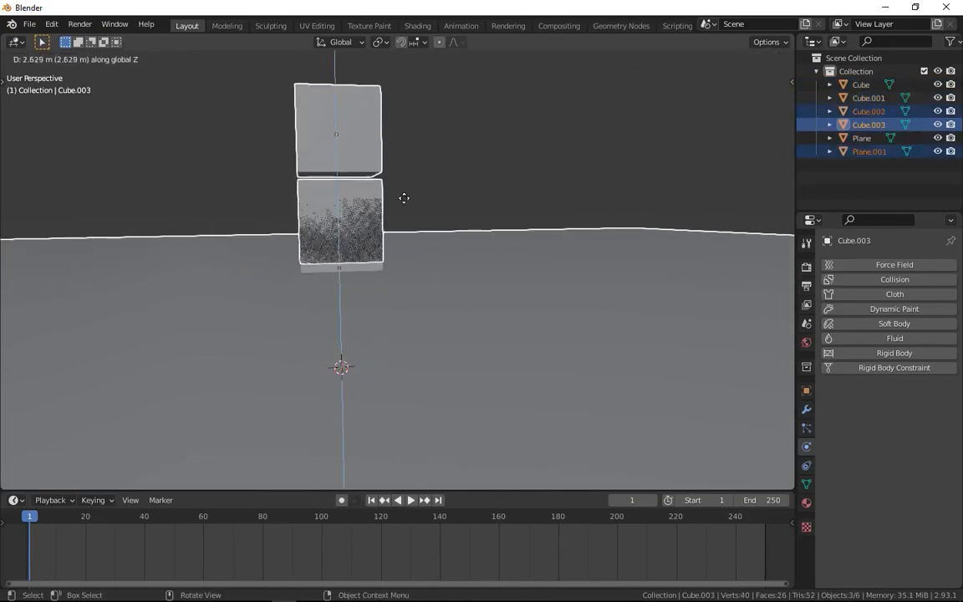
right_click(447, 287)
key("ctrl+z")
key("ctrl+z")
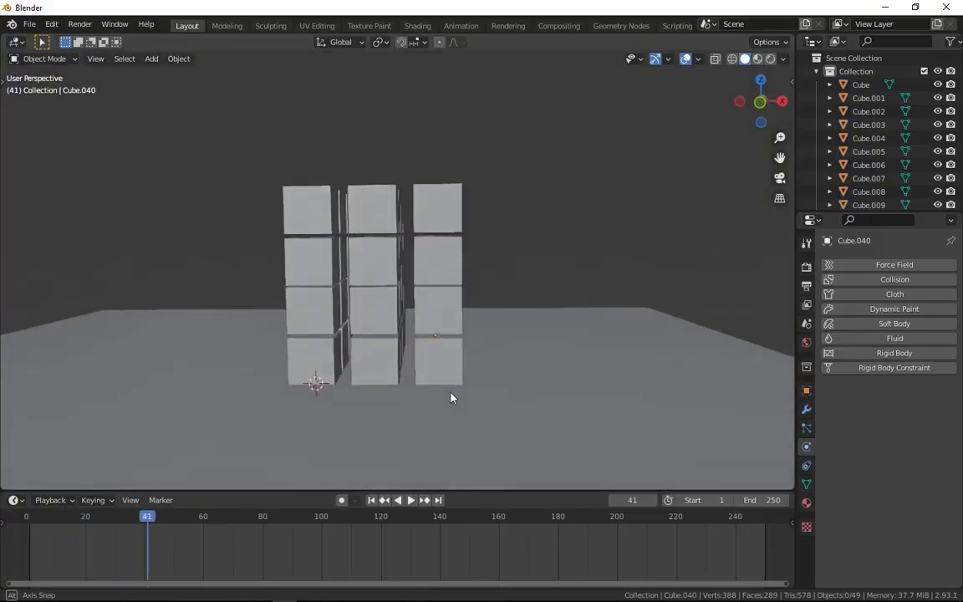
Hide the floor plane so that only the stacked cubes remain in view.
middle_click_drag(451, 398, 533, 365)
left_click(506, 399)
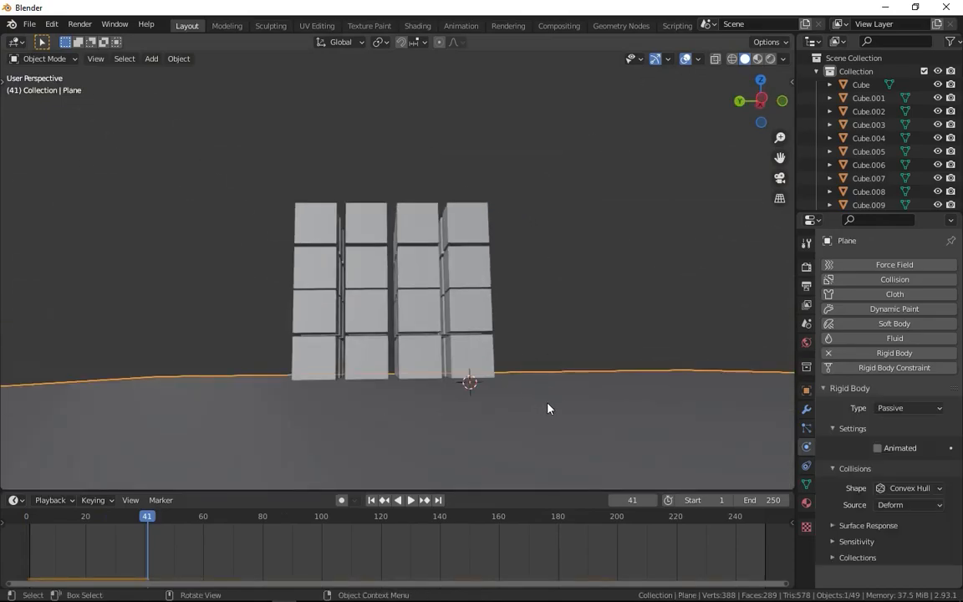
key("Delete")
Select all the stacked cubes with the original cube as the active object, and return to the first frame.
left_click_drag(235, 448, 510, 197)
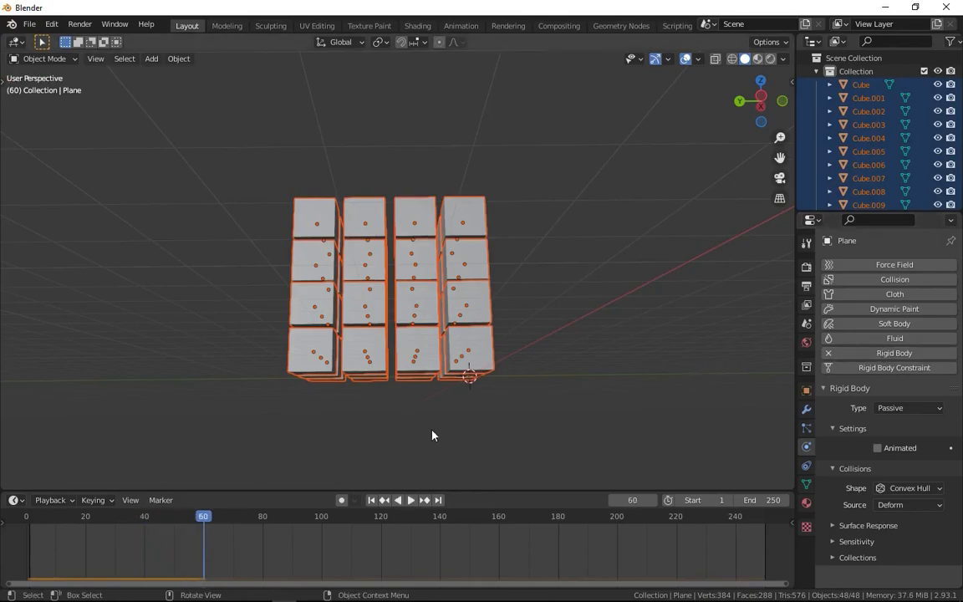
left_click(491, 347, "shift")
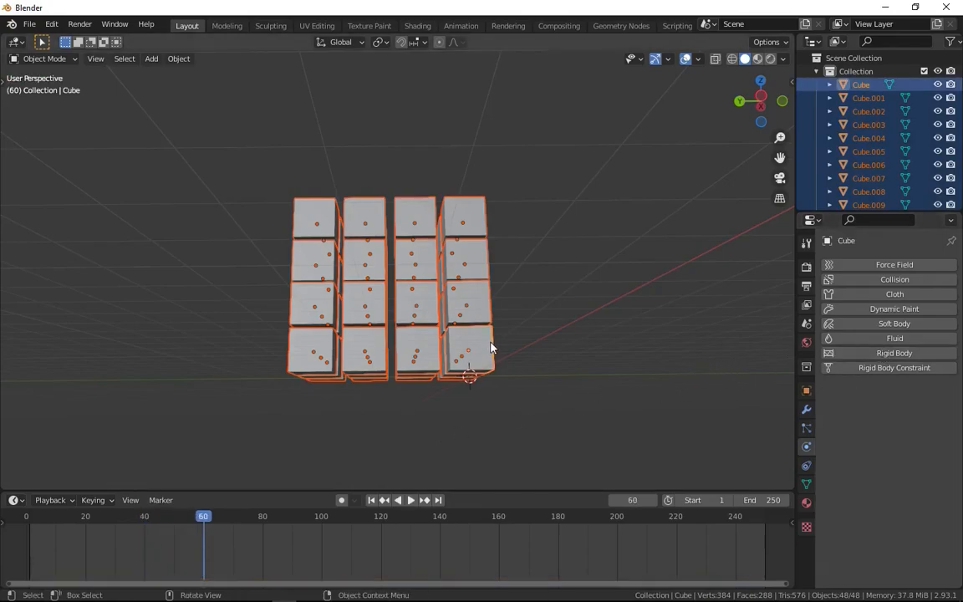
left_click(529, 369)
middle_click_drag(529, 369, 506, 372)
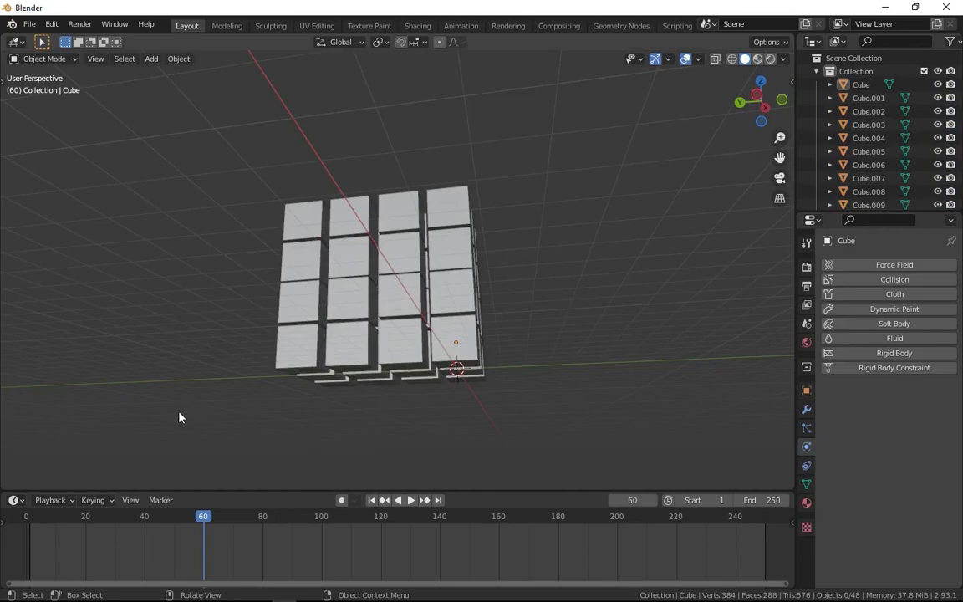
left_click_drag(220, 454, 489, 179)
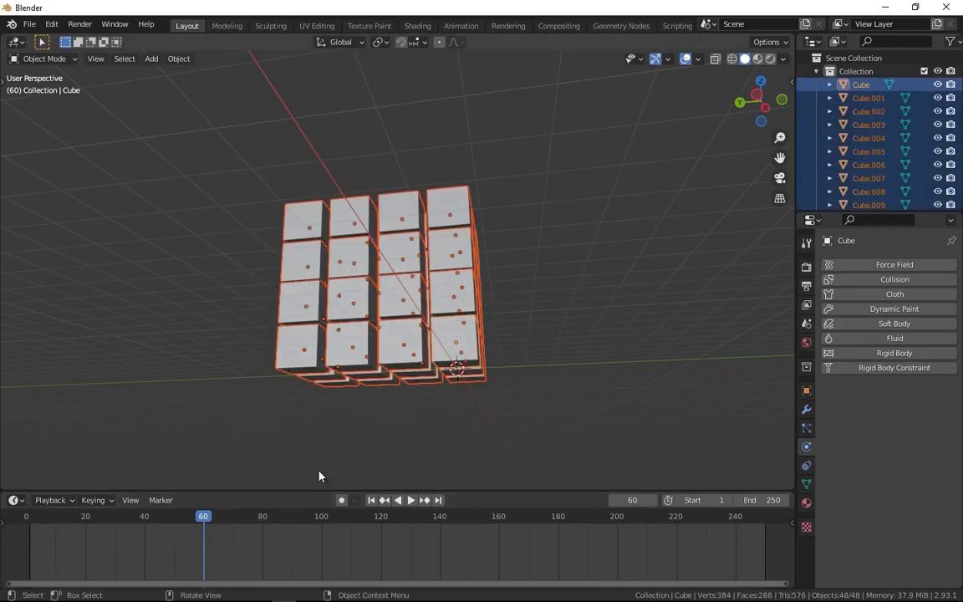
left_click(371, 500)
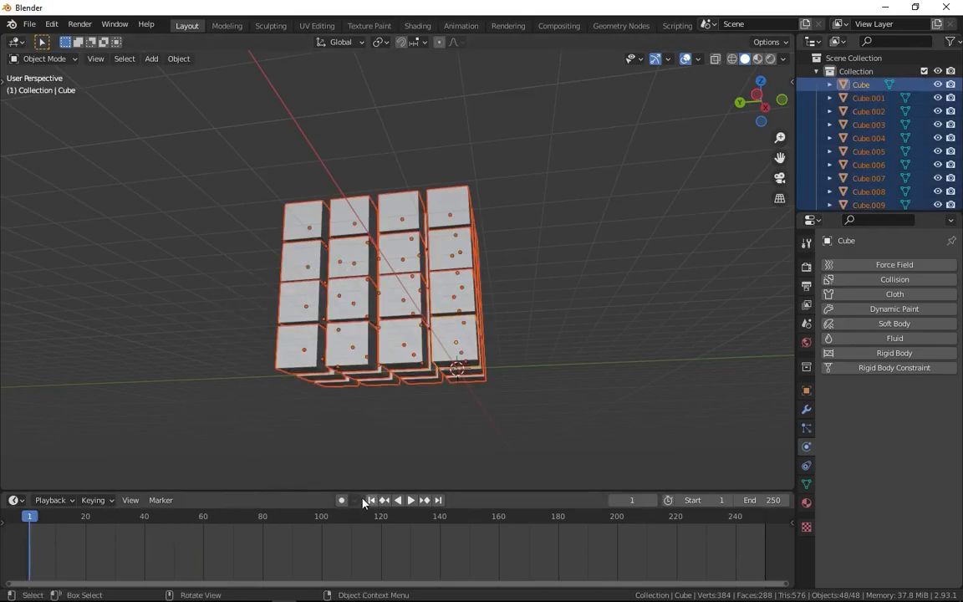
Add an active rigid body to the original cube and link its collections to all the other selected cubes.
left_click(893, 354)
middle_click_drag(651, 366, 524, 302)
scroll(410, 368, "up", 6)
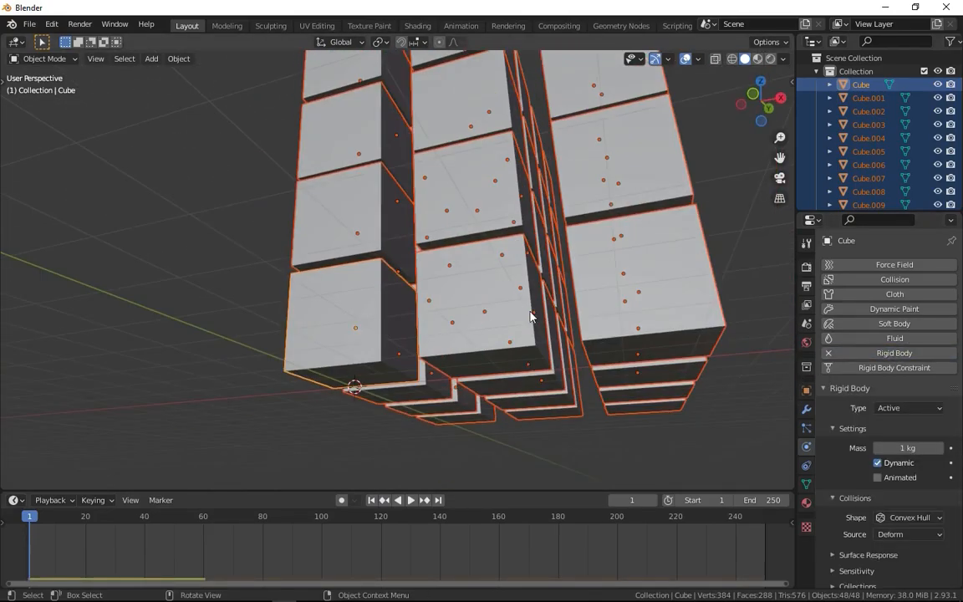
left_click(531, 317)
key("ctrl+z")
middle_click_drag(664, 392, 721, 402)
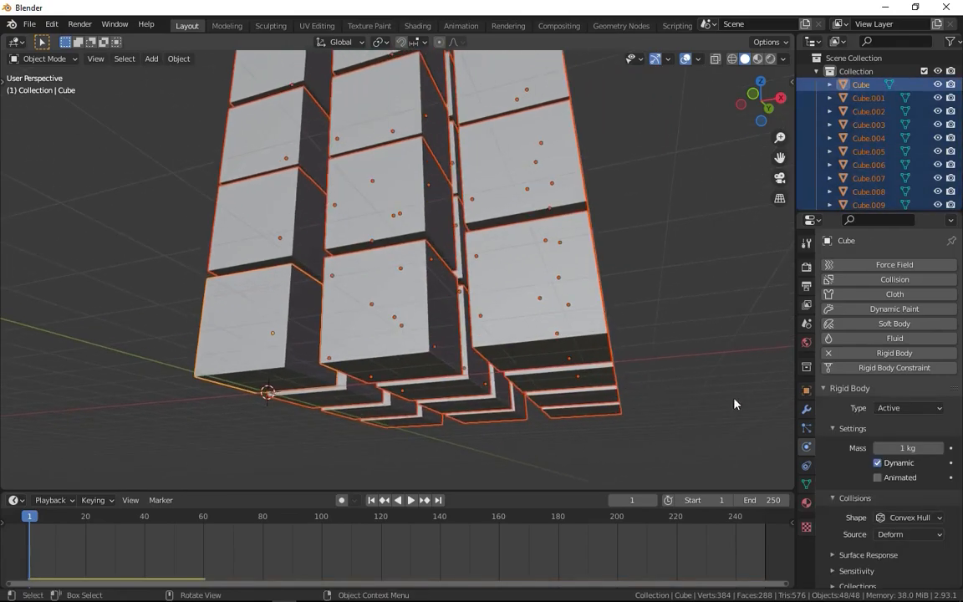
middle_click_drag(607, 348, 420, 265)
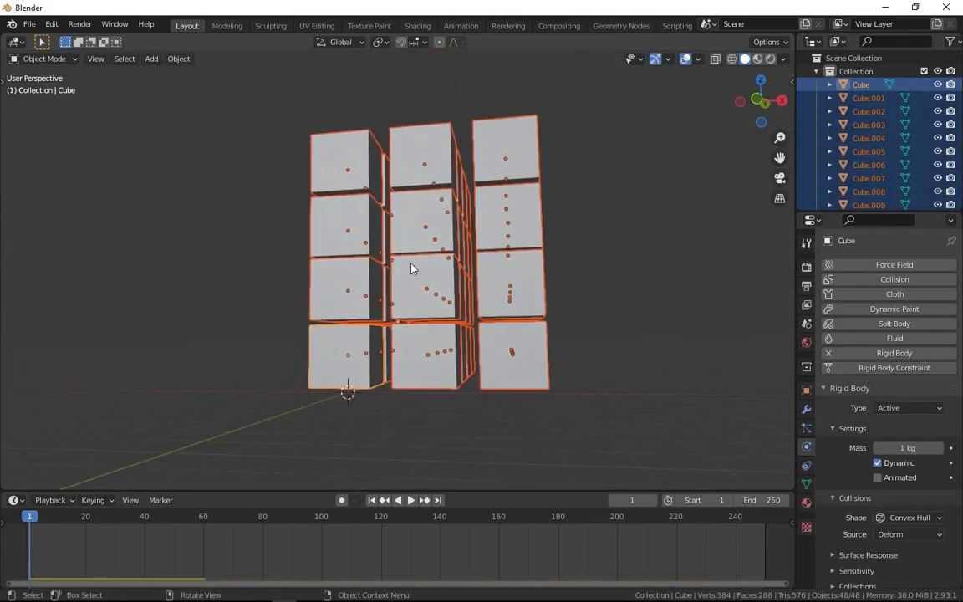
scroll(372, 425, "up", 3)
middle_click_drag(373, 334, 420, 276, "shift")
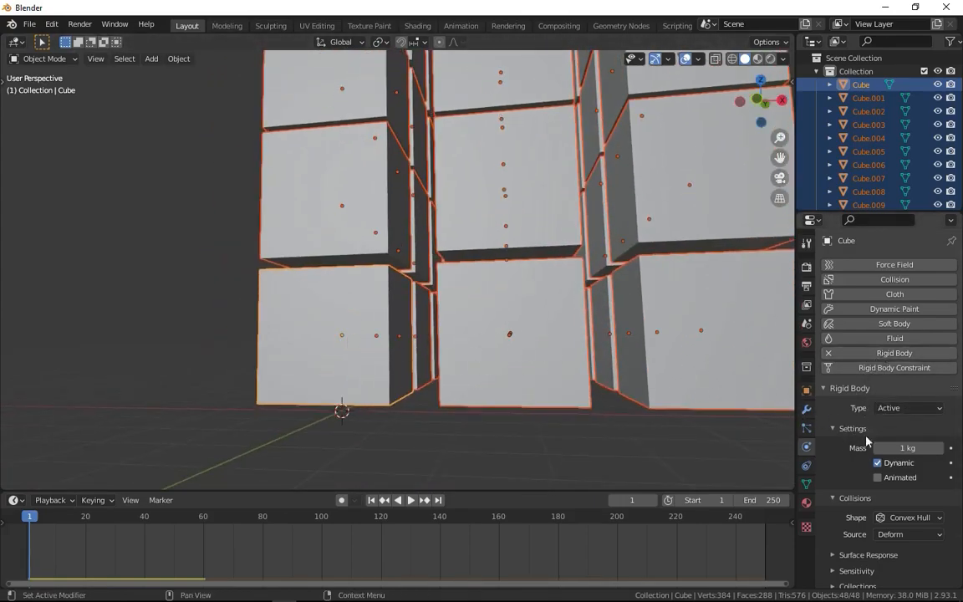
key("ctrl+l")
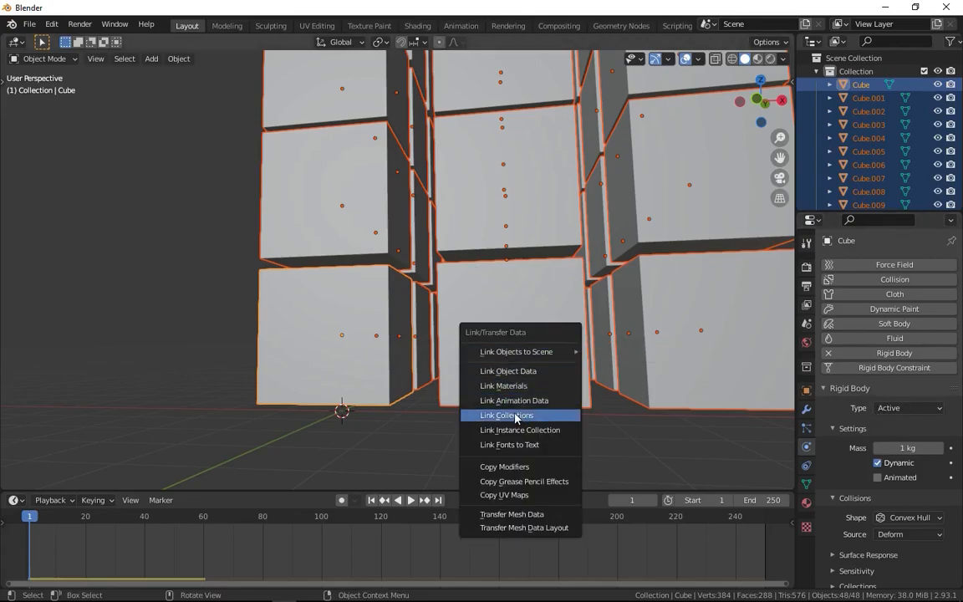
left_click(517, 415)
Select individual cubes in the stack to check their rigid body settings.
left_click(554, 344)
left_click(634, 318)
left_click(640, 210)
left_click(469, 191)
scroll(469, 191, "down", 5)
left_click(330, 328, "shift")
left_click(330, 324)
middle_click_drag(330, 323, 353, 313)
scroll(354, 316, "up", 4)
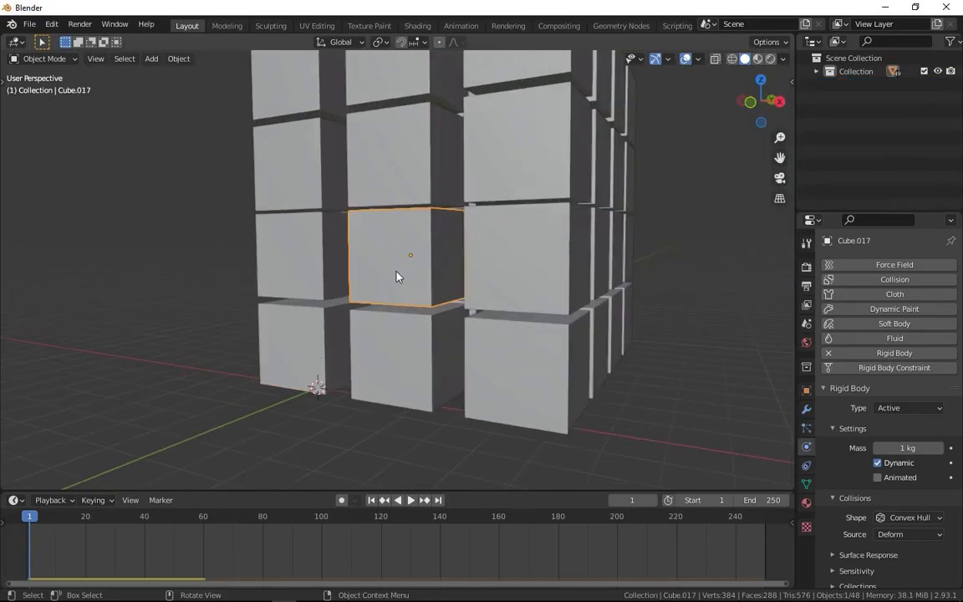
left_click(406, 322)
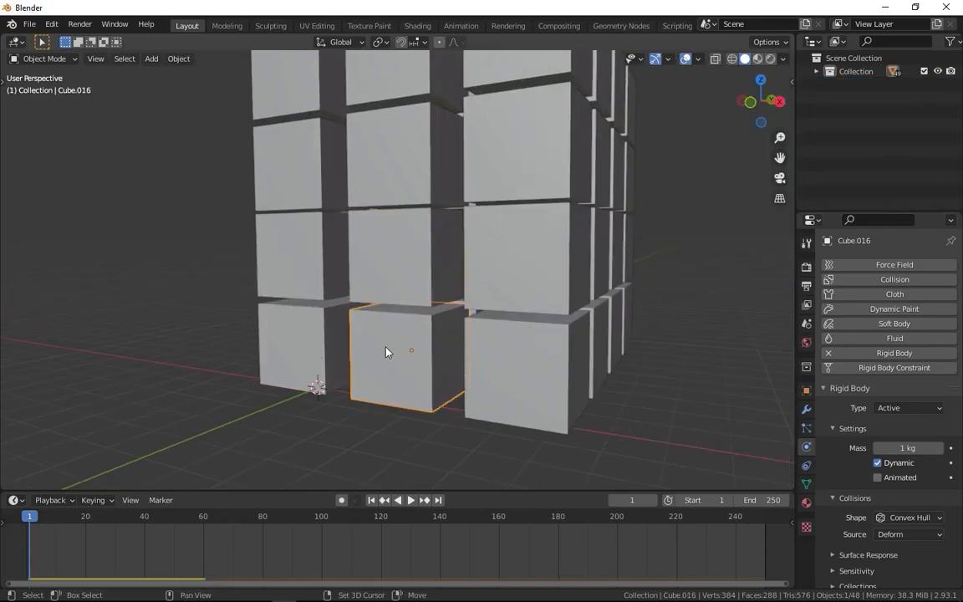
Select all objects grouped in the RigidBodyWorld collection and inspect which cubes belong to it.
key("shift+g")
left_click(319, 414)
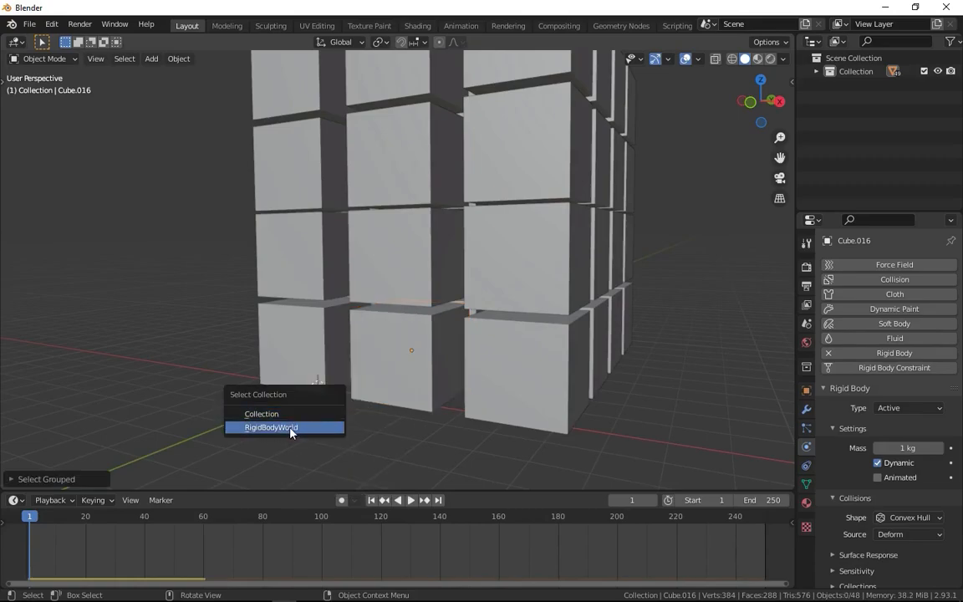
left_click(280, 428)
scroll(368, 247, "down", 8)
left_click_drag(273, 344, 427, 213)
scroll(418, 257, "up", 8)
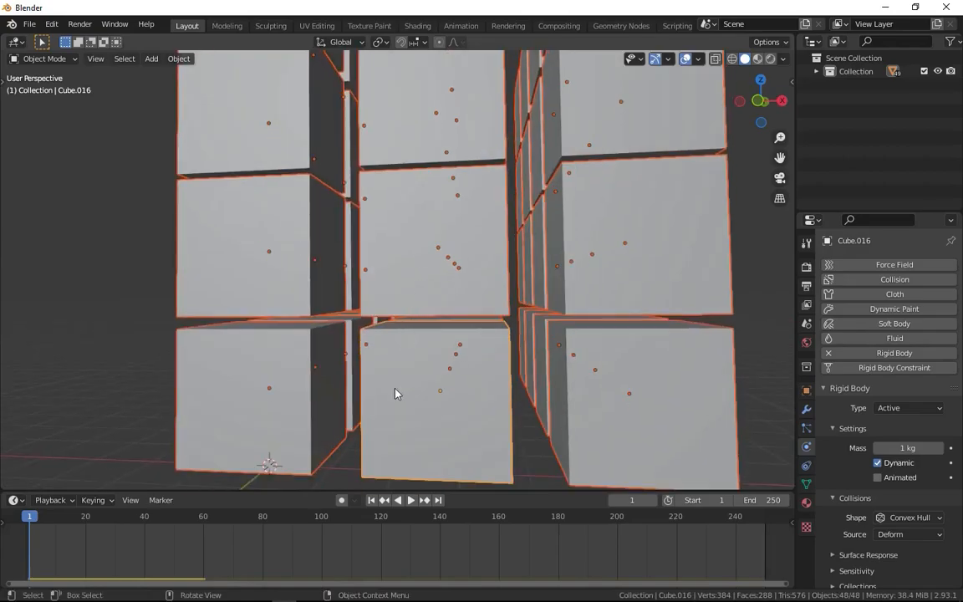
Clear the selection, bring back the hidden floor plane, and test-play the cube simulation before returning to the first frame.
left_click(191, 296)
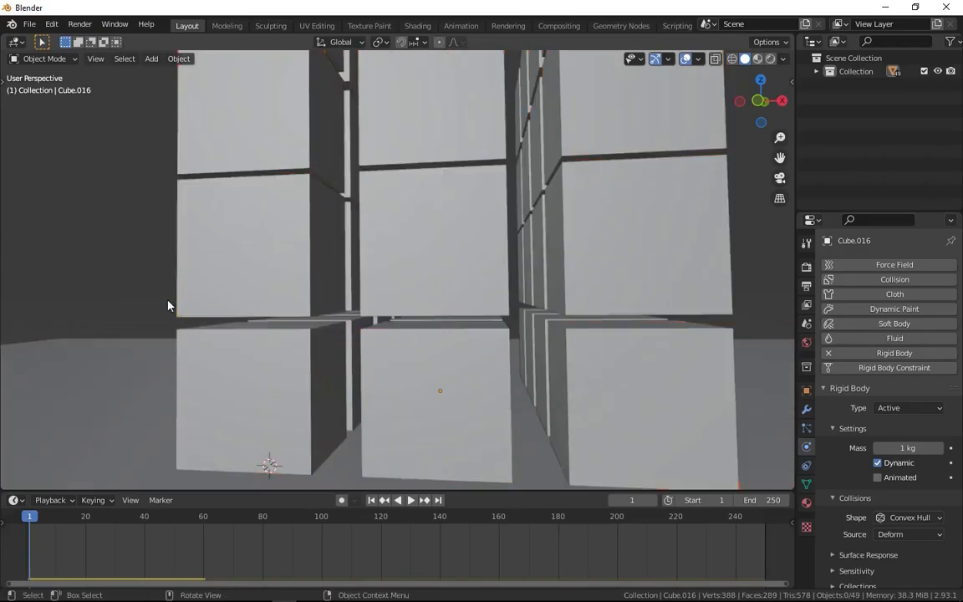
scroll(210, 384, "down", 4)
key("space")
middle_click_drag(419, 301, 430, 355)
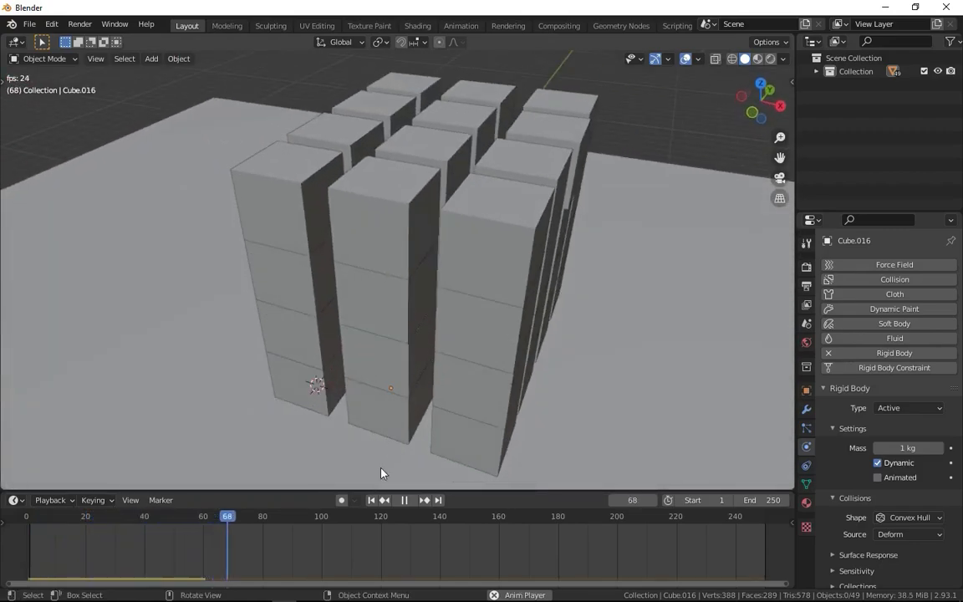
key("space")
left_click(373, 500)
middle_click_drag(398, 387, 437, 329)
scroll(434, 319, "down", 1)
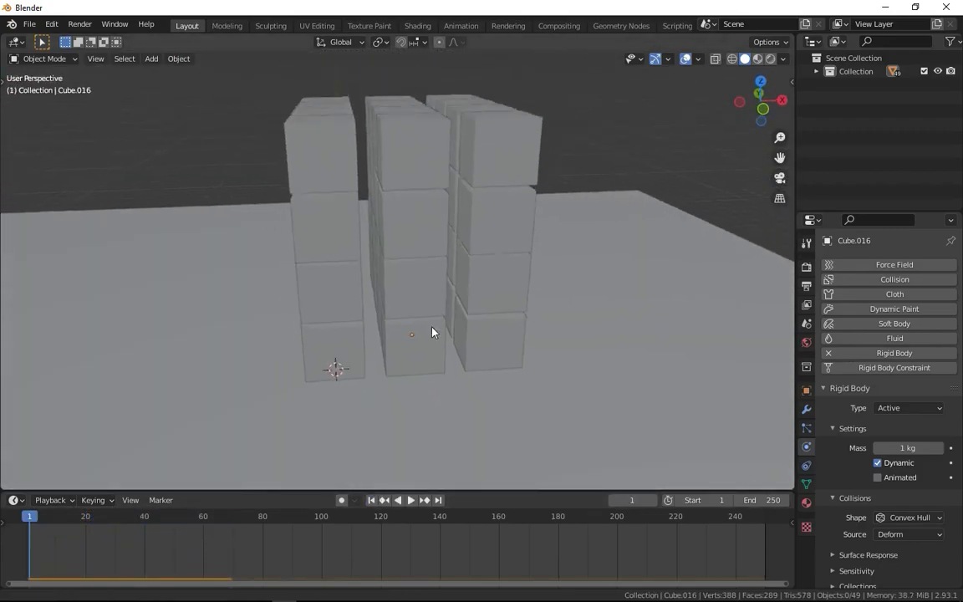
Add a UV sphere, place it in the air beside the cube stack, and enlarge it.
scroll(434, 322, "down", 3)
key("shift+a")
mouse_move(399, 330)
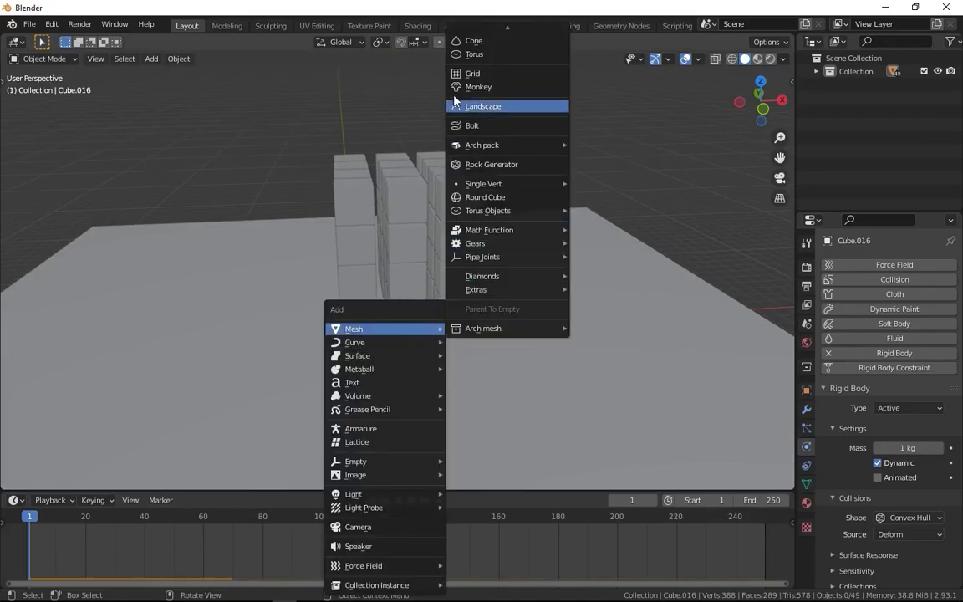
mouse_move(513, 26)
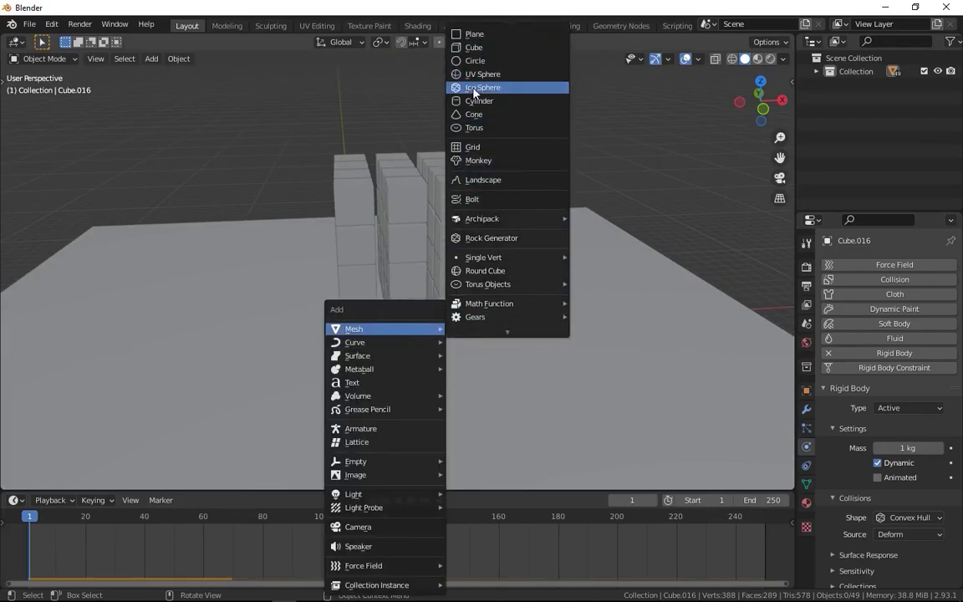
left_click(483, 75)
key("g")
left_click(200, 228)
key("s")
left_click(365, 219)
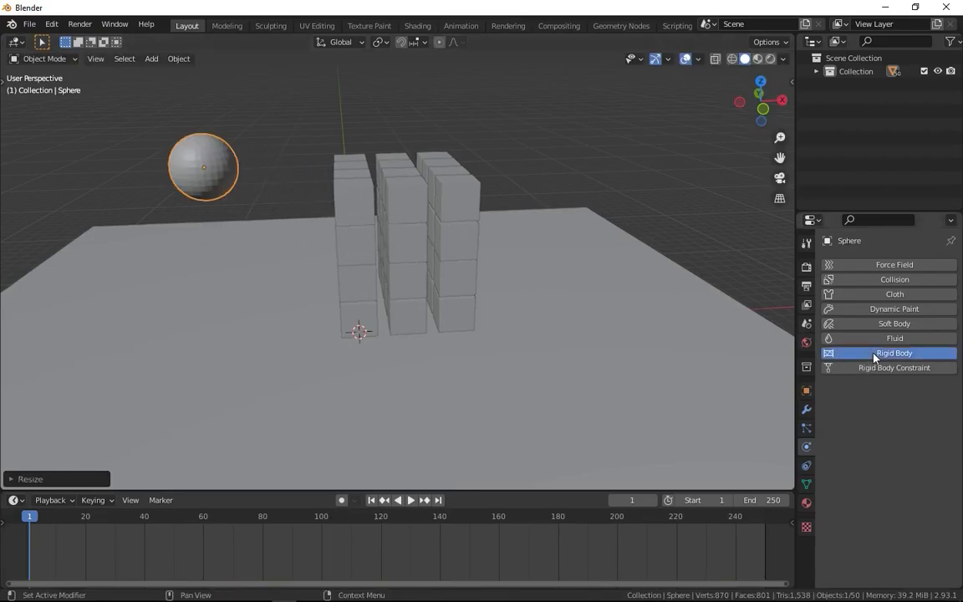
Add a rigid body to the sphere and set its type to Passive.
left_click(876, 356)
left_click(905, 408)
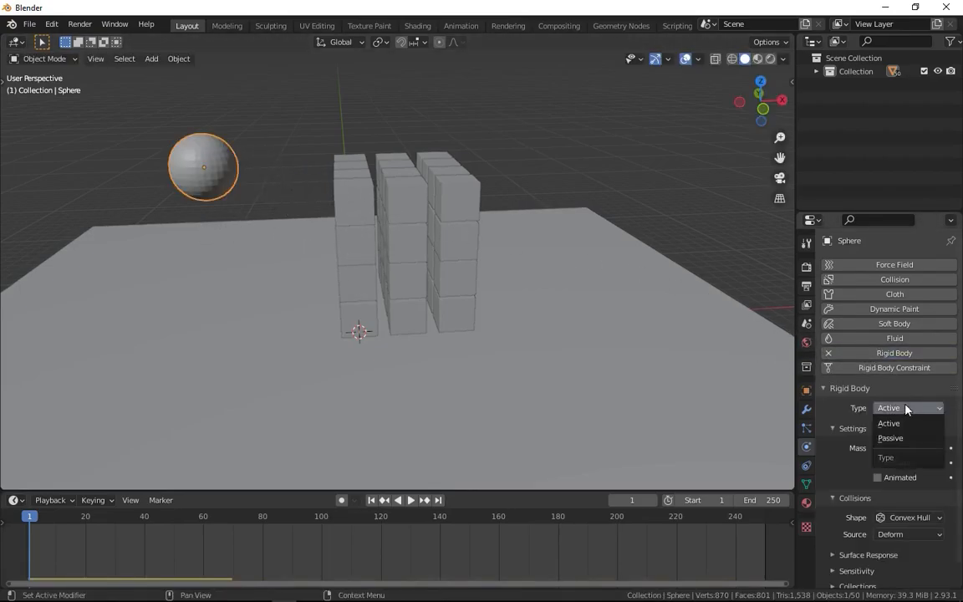
left_click(891, 438)
Test the collision by moving the sphere through the cubes during playback, cancel the move, and return to the first frame.
key("space")
key("g")
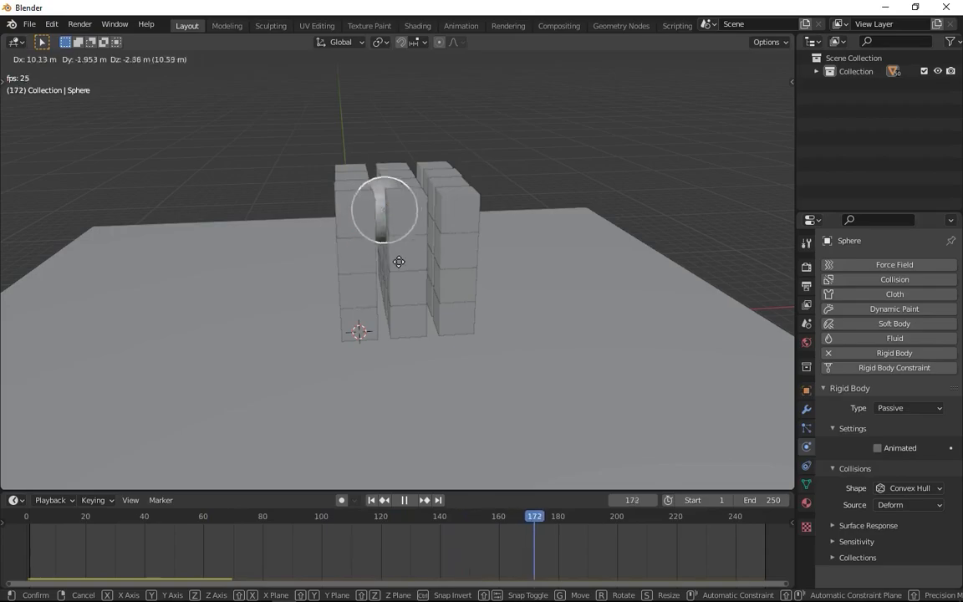
key("Escape")
key("space")
left_click(371, 500)
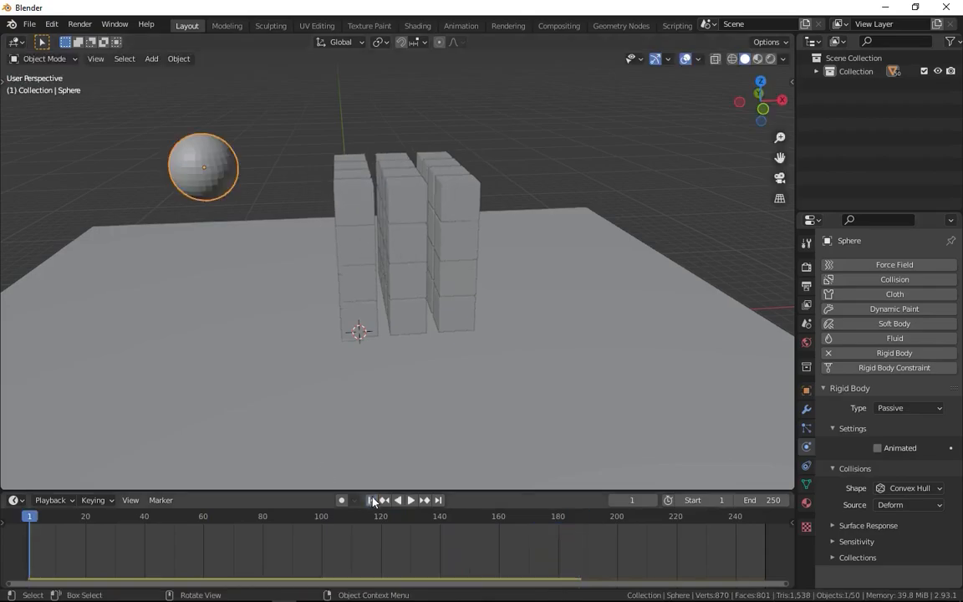
Enable Animated on the sphere's rigid body and test it by sweeping the sphere through the cubes during playback.
left_click(899, 449)
key("space")
key("g")
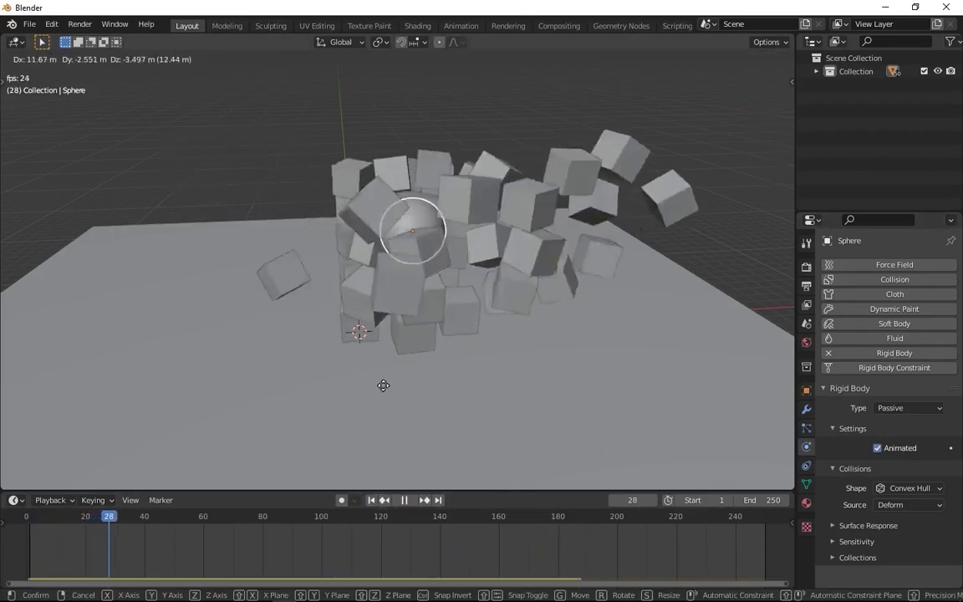
right_click(409, 391)
right_click(361, 368)
key("space")
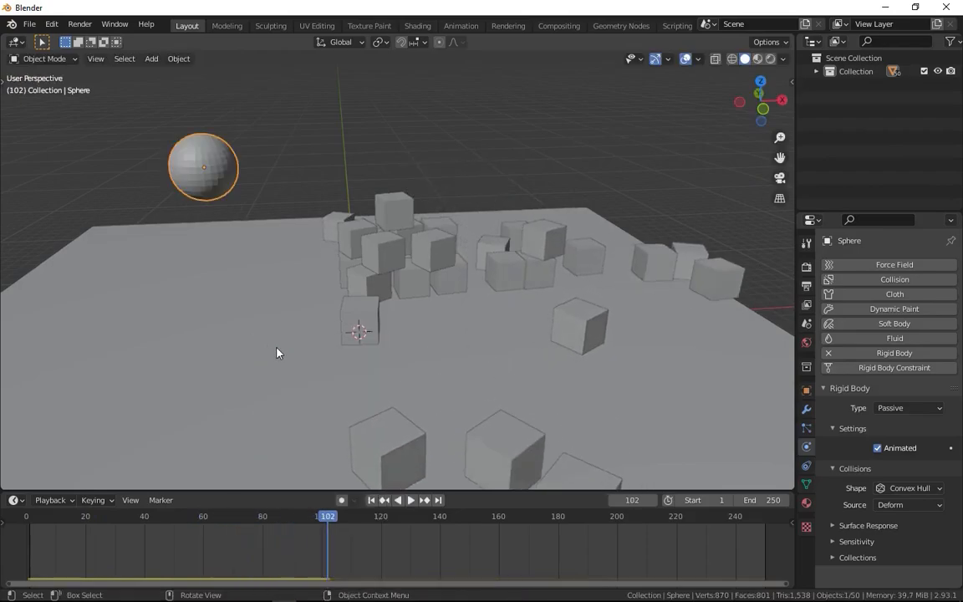
left_click(372, 500)
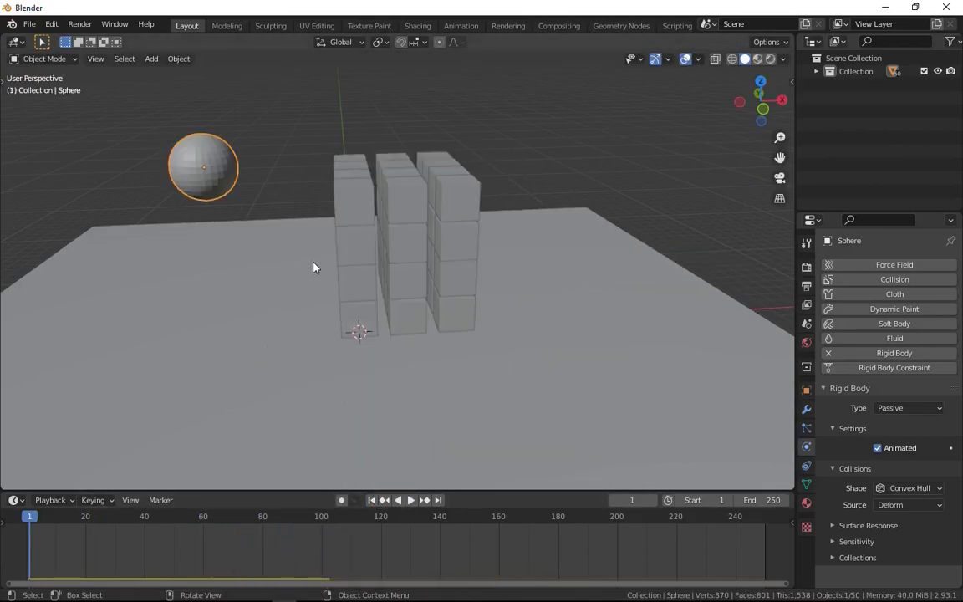
Keyframe the sphere at frame 1 and, after moving it along X past the cubes, at frame 100.
left_click(323, 516)
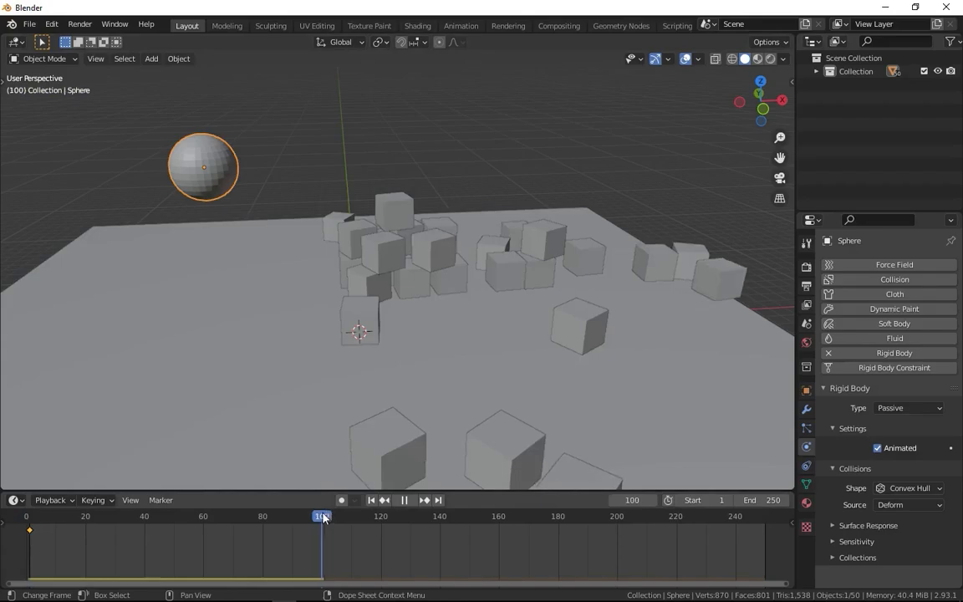
key("g")
key("x")
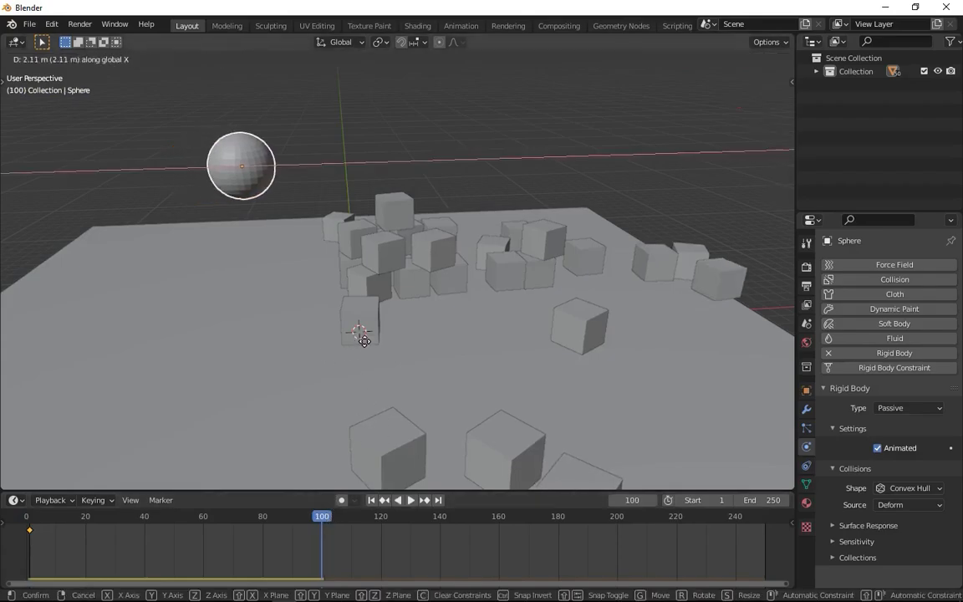
left_click(735, 332)
key("i")
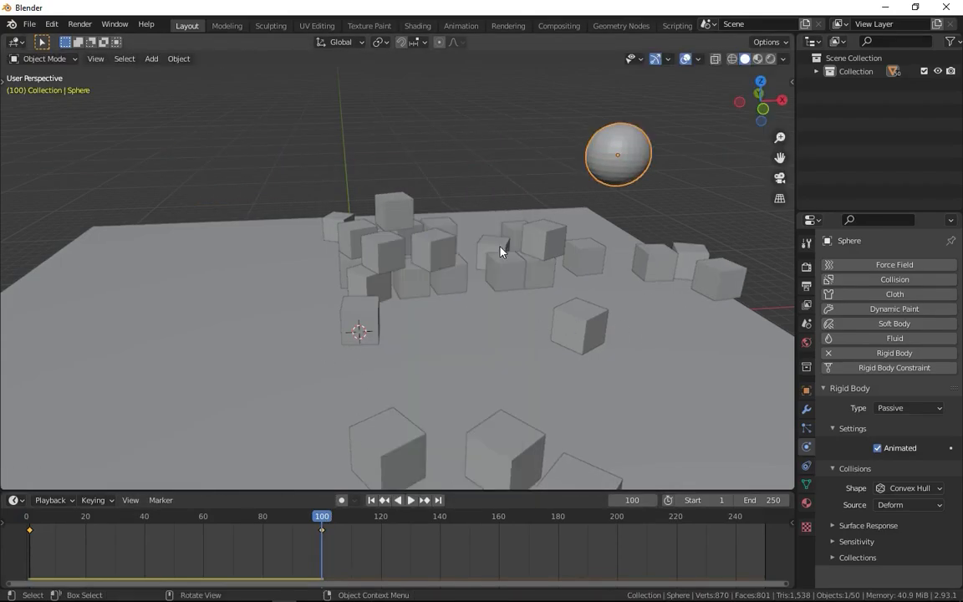
Play the simulation from the first frame and examine from several angles how the keyframed sphere hits the cubes.
left_click(371, 500)
key("space")
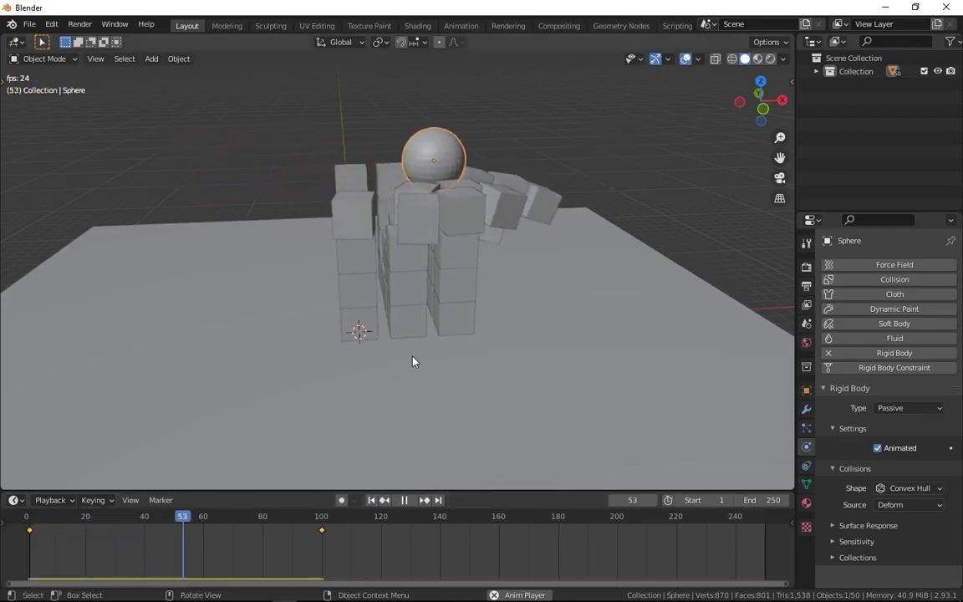
key("space")
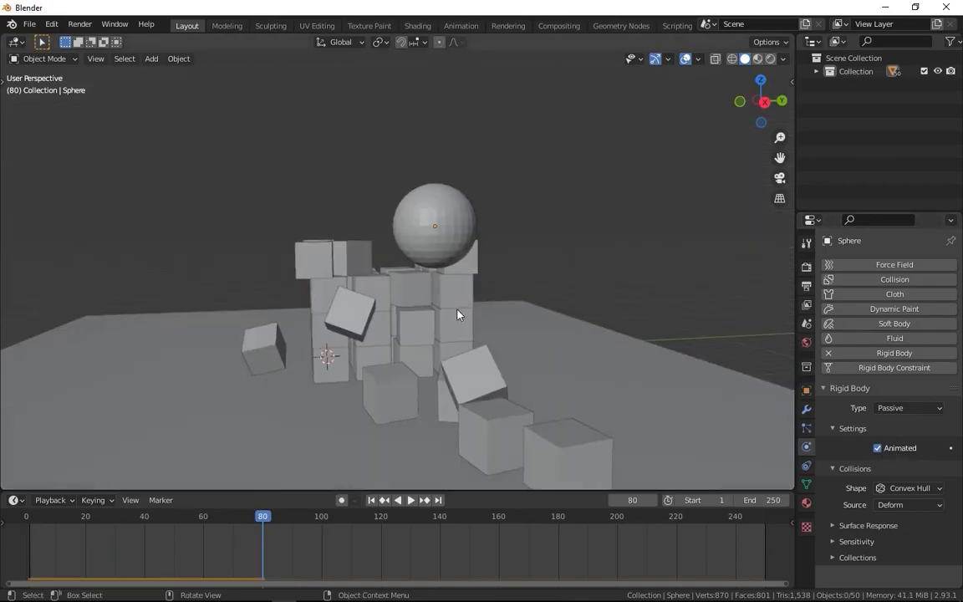
key("space")
middle_click_drag(460, 388, 580, 396)
key("space")
left_click(371, 500)
key("space")
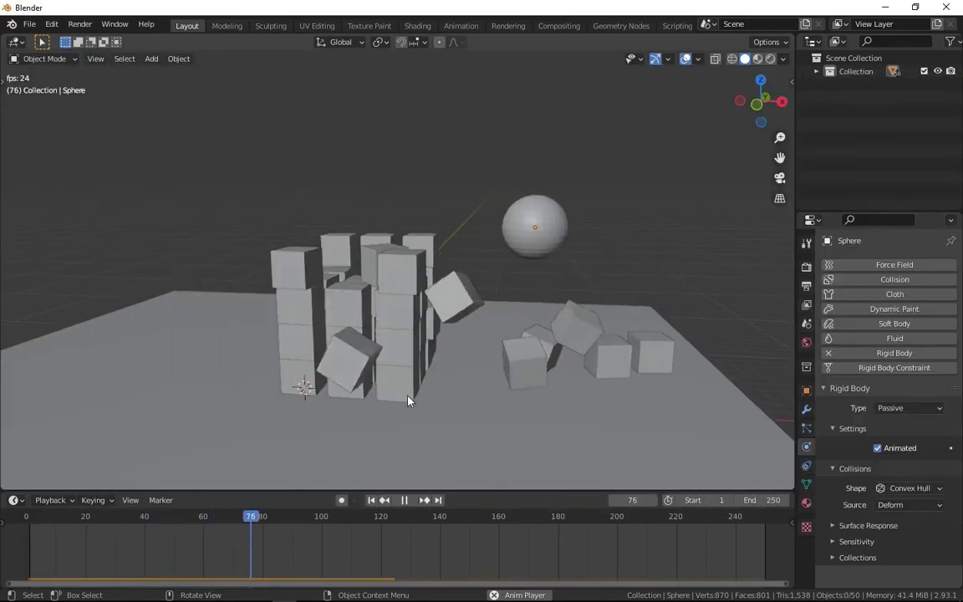
left_click(404, 500)
left_click(371, 500)
Select the sphere and try shifting its first keyframe about 72 frames forward in the timeline.
middle_click_drag(401, 418, 340, 232)
left_click(286, 194)
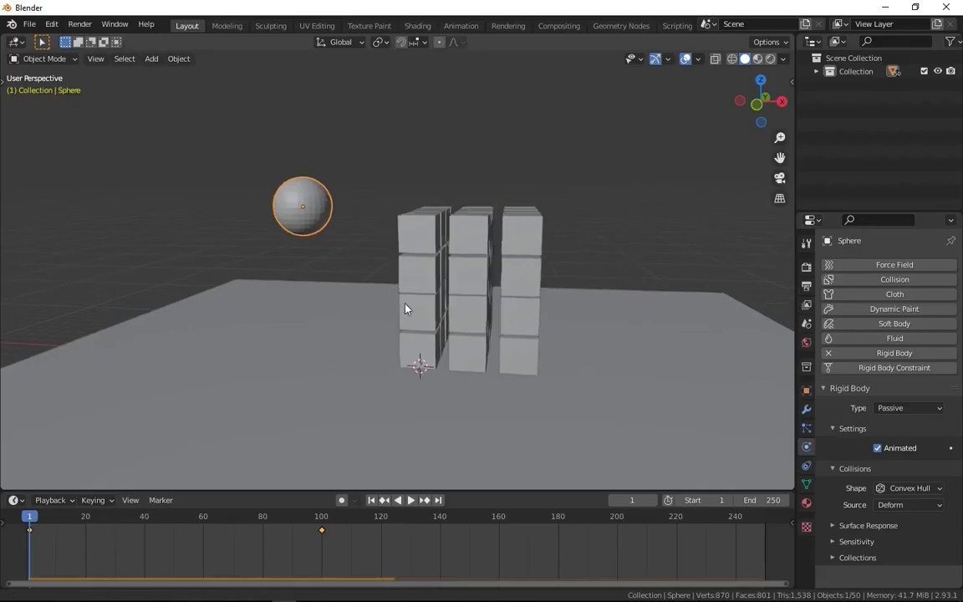
middle_click_drag(405, 309, 456, 330)
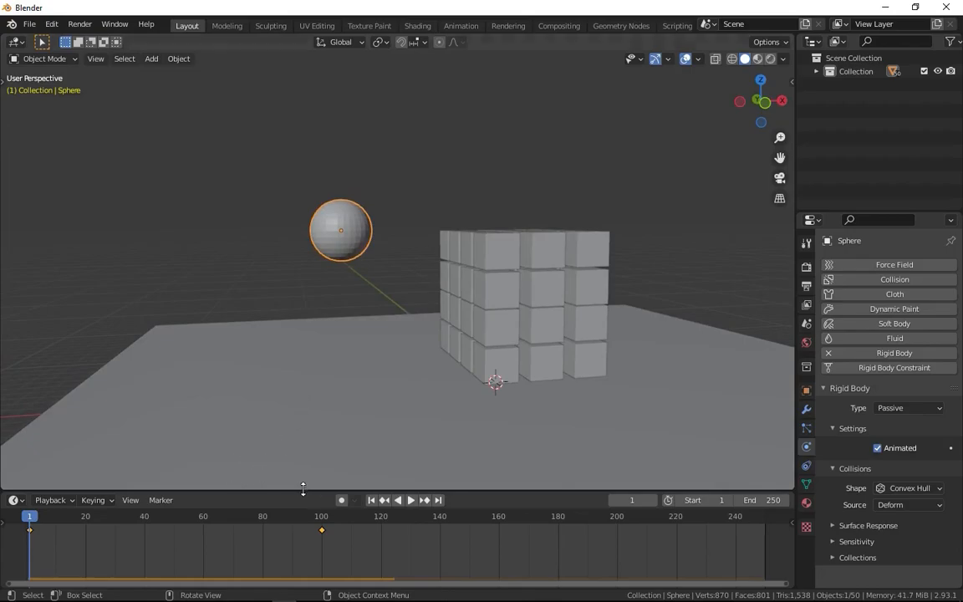
left_click(48, 525)
key("g")
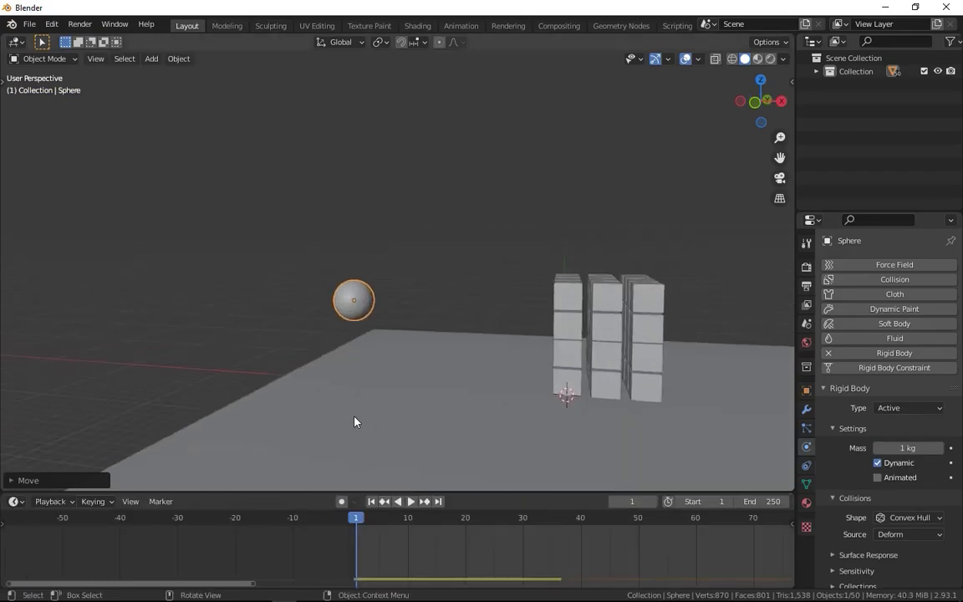
middle_click_drag(357, 422, 415, 336)
Move the sphere down and away from the cubes, just beyond the floor plane's edge.
key("g")
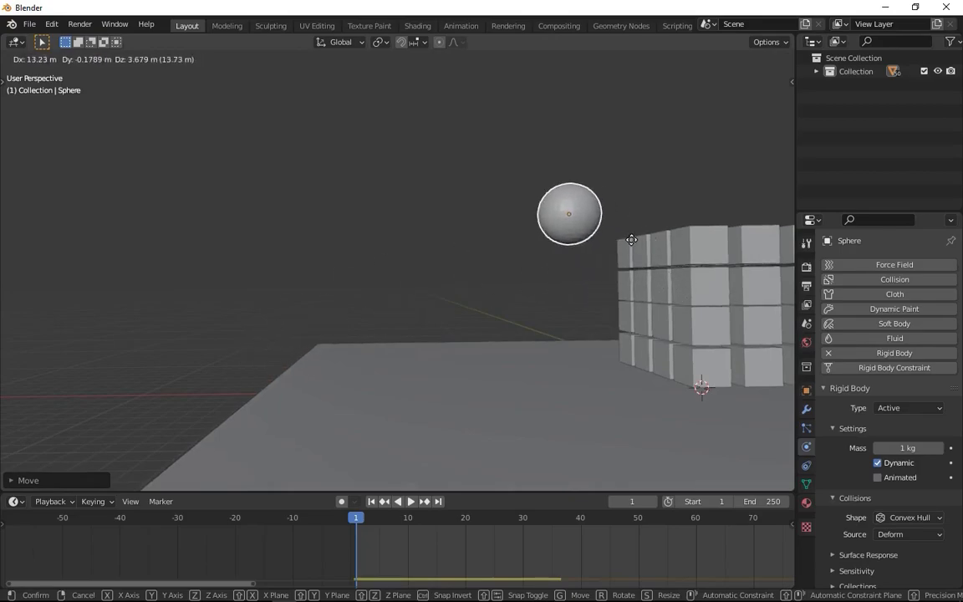
right_click(573, 314)
key("g")
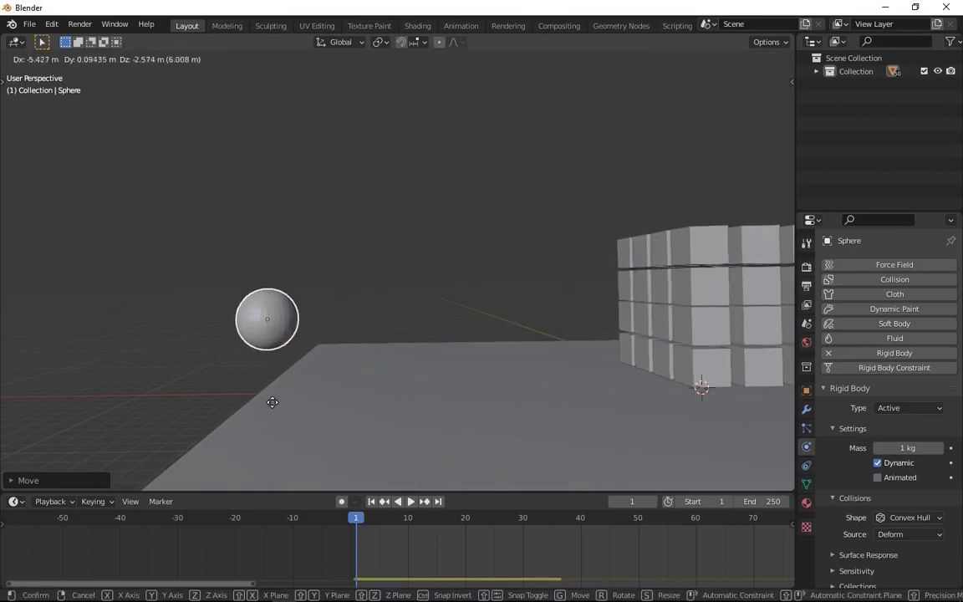
left_click(229, 393)
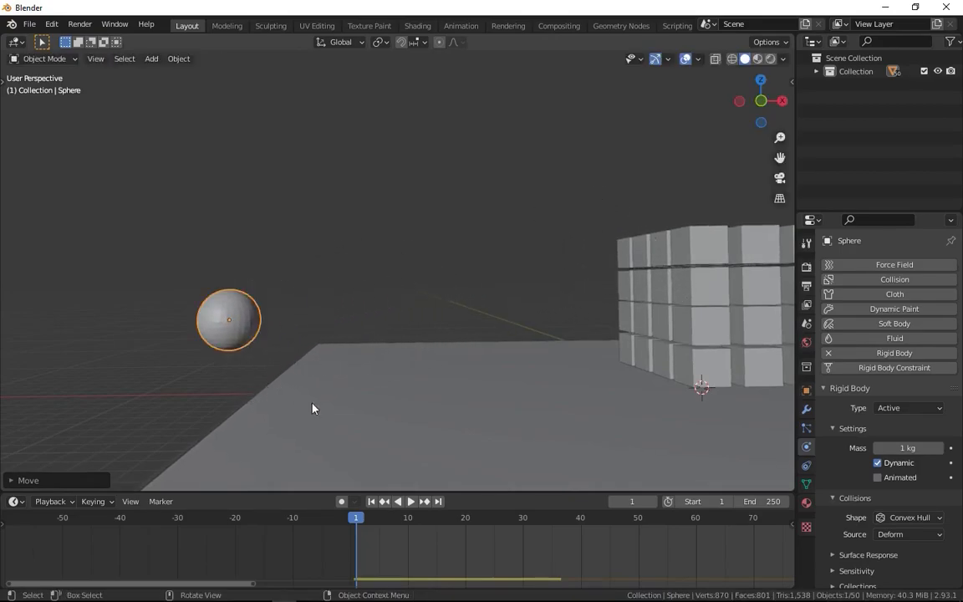
Keyframe the sphere at frame 1 and against the cube stack at frame 10, and play from the first frame.
key("i")
left_click(408, 517)
key("g")
left_click(410, 356)
key("i")
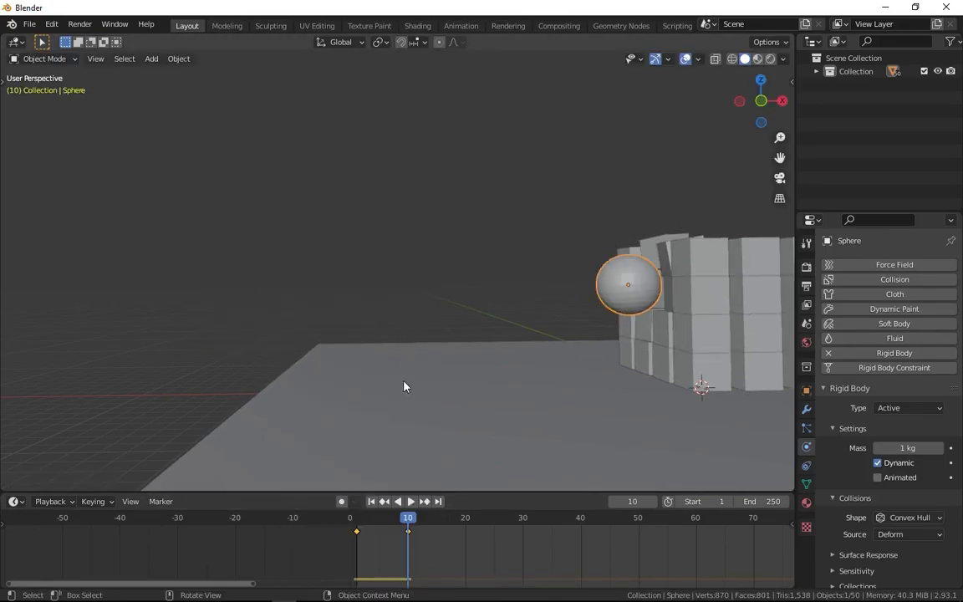
key("shift+Left")
key("space")
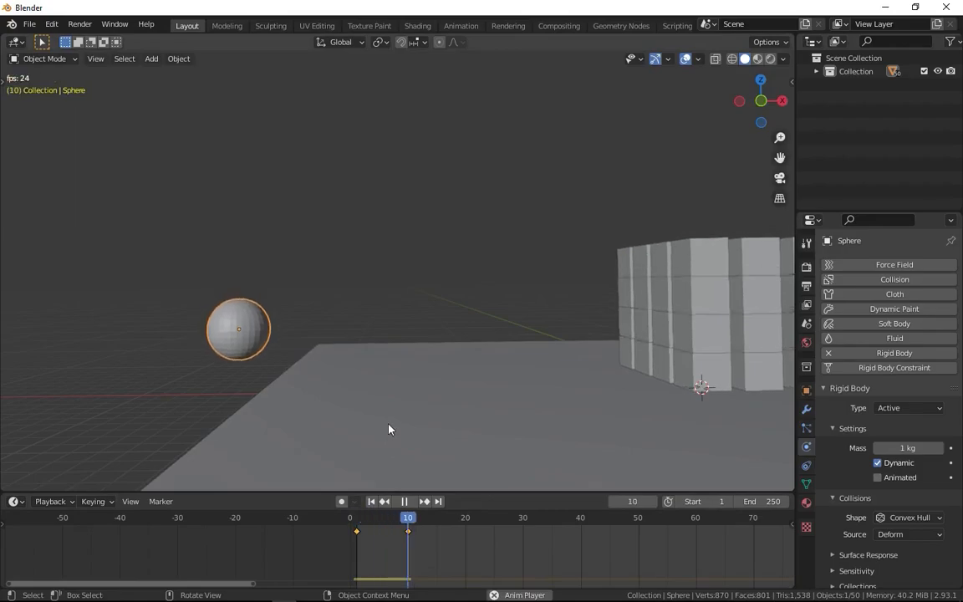
Enable the Animated option in the sphere's rigid body settings and play the simulation from the first frame.
left_click(878, 478)
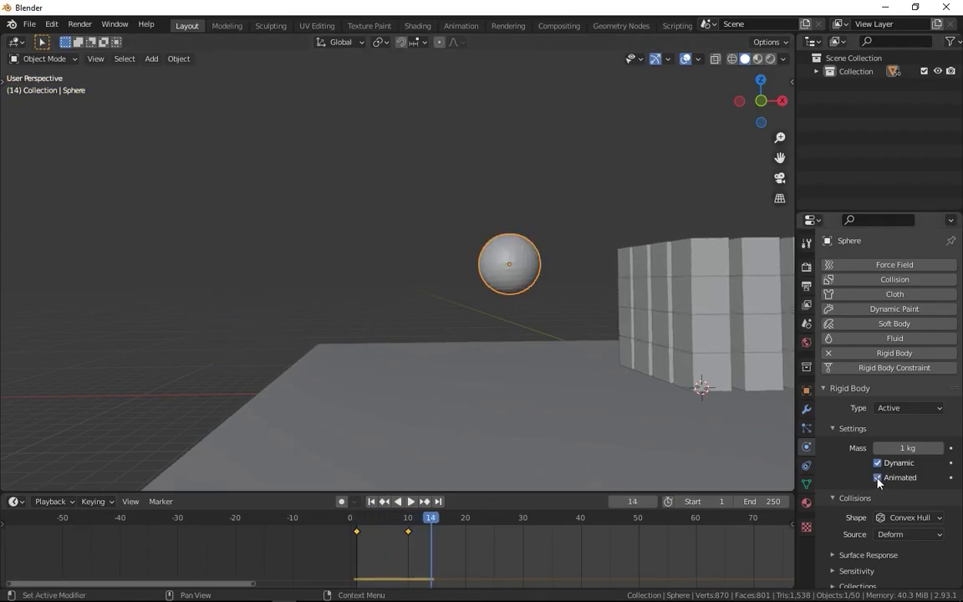
left_click(371, 501)
key("space")
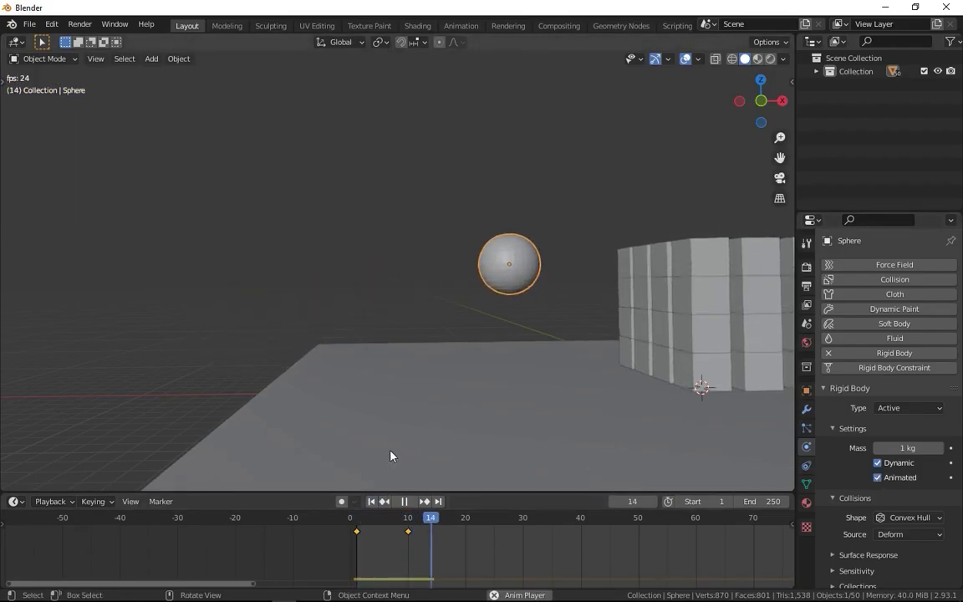
key("space")
Disable the sphere's Animated option and replay the simulation from the first frame for comparison.
left_click(877, 477)
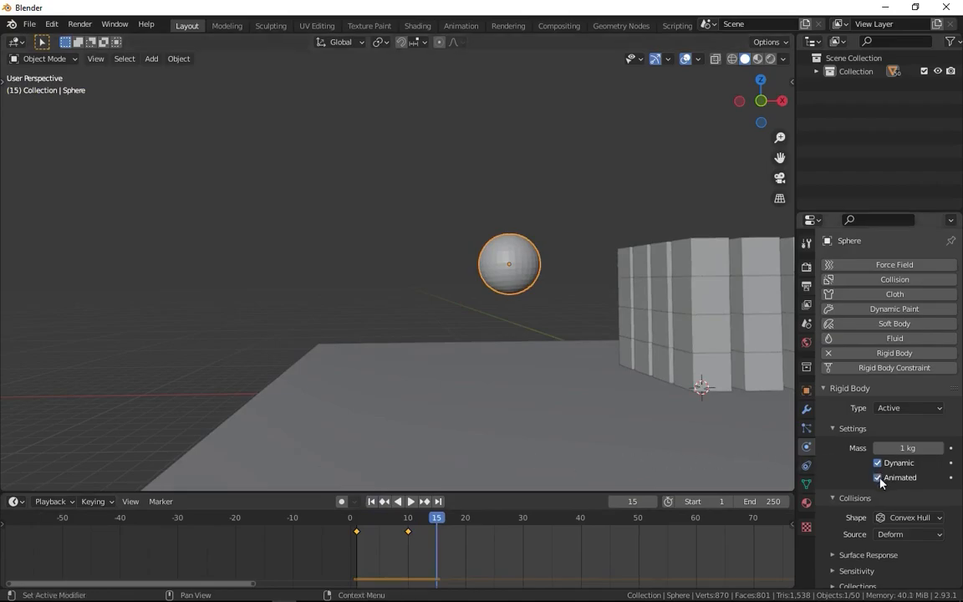
left_click(374, 502)
key("space")
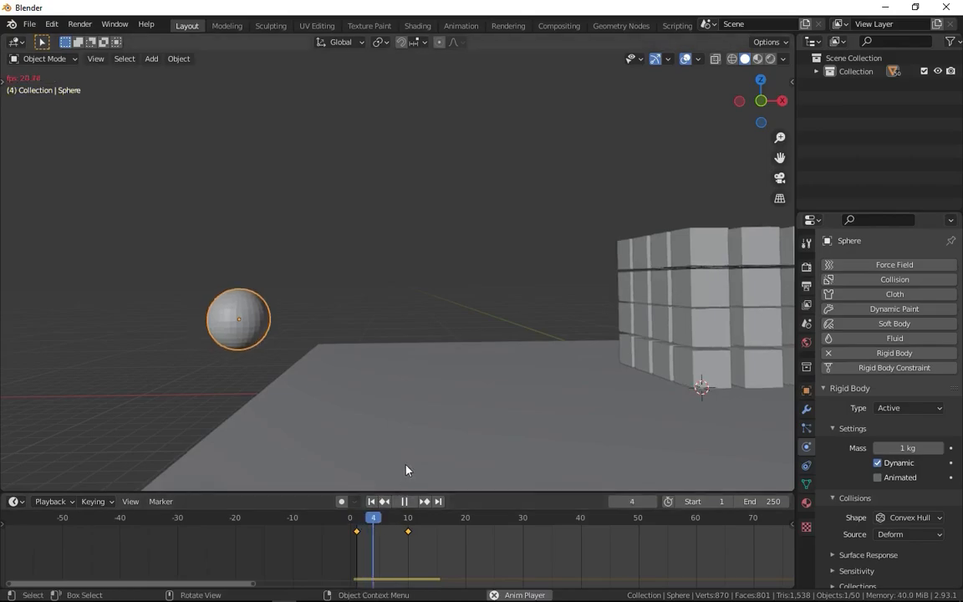
Return to frame 1, turn the sphere's Animated option back on and run the simulation again.
left_click(373, 502)
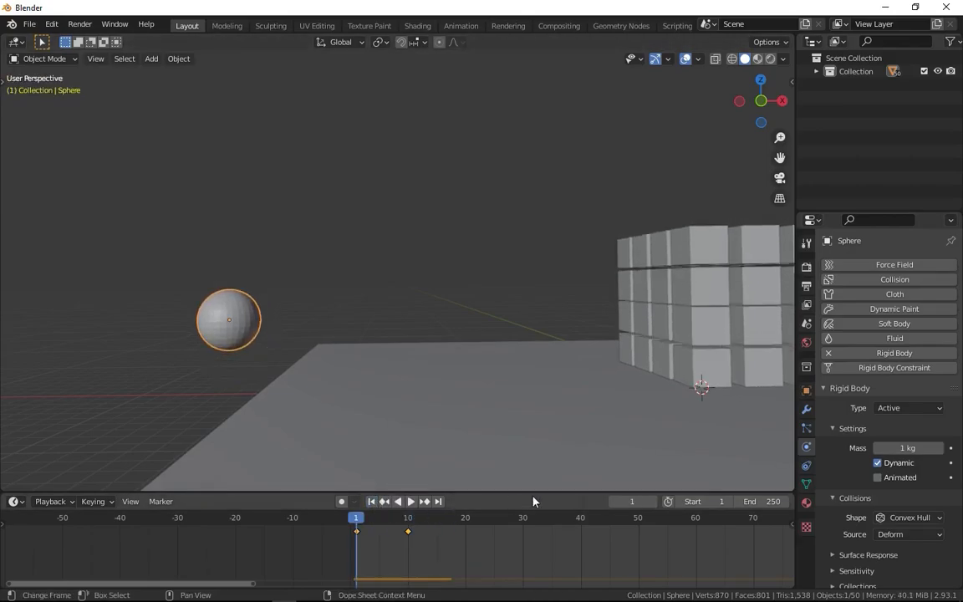
left_click(877, 479)
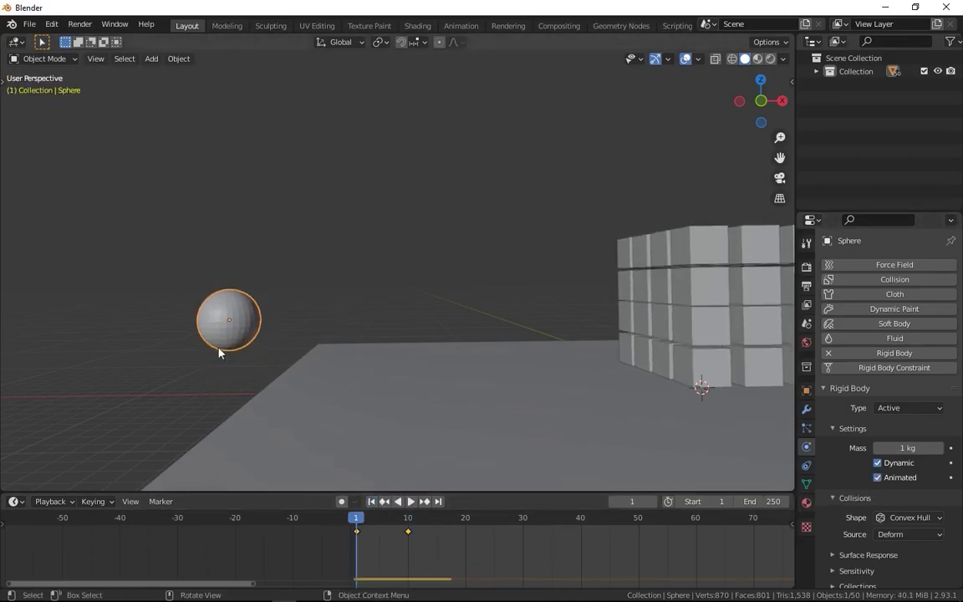
key("space")
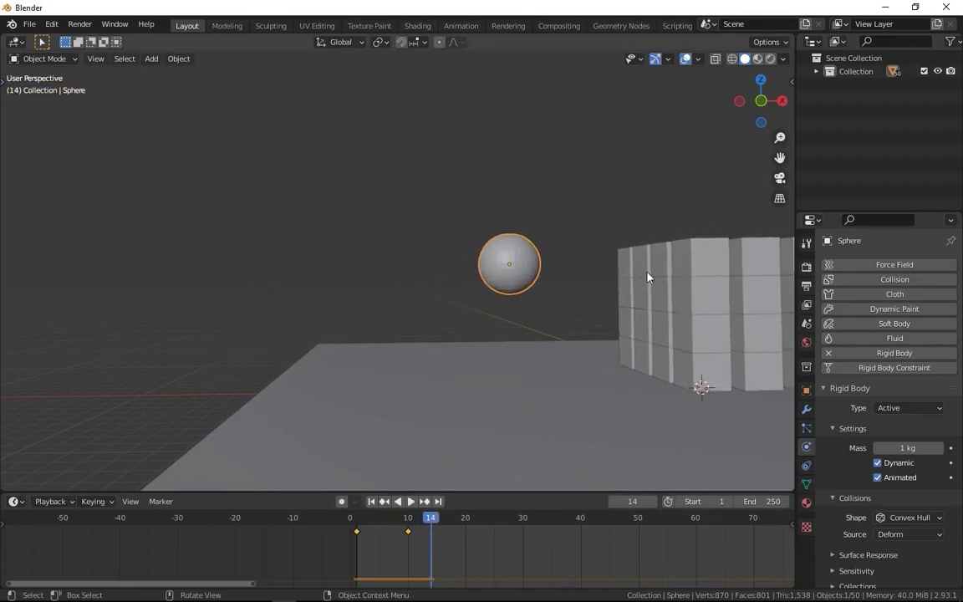
Go to frame 10 and set the interpolation mode of the sphere's keyframes to Linear.
middle_click_drag(636, 329, 501, 451)
mouse_move(416, 525)
left_mouse_down()
mouse_move(357, 529)
mouse_move(409, 535)
left_mouse_up()
key("i")
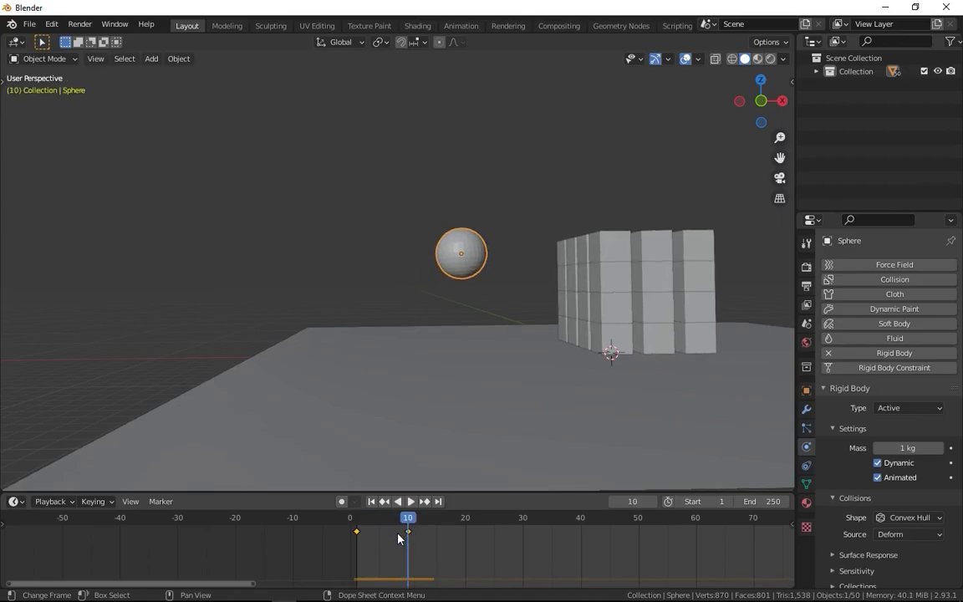
right_click(397, 534)
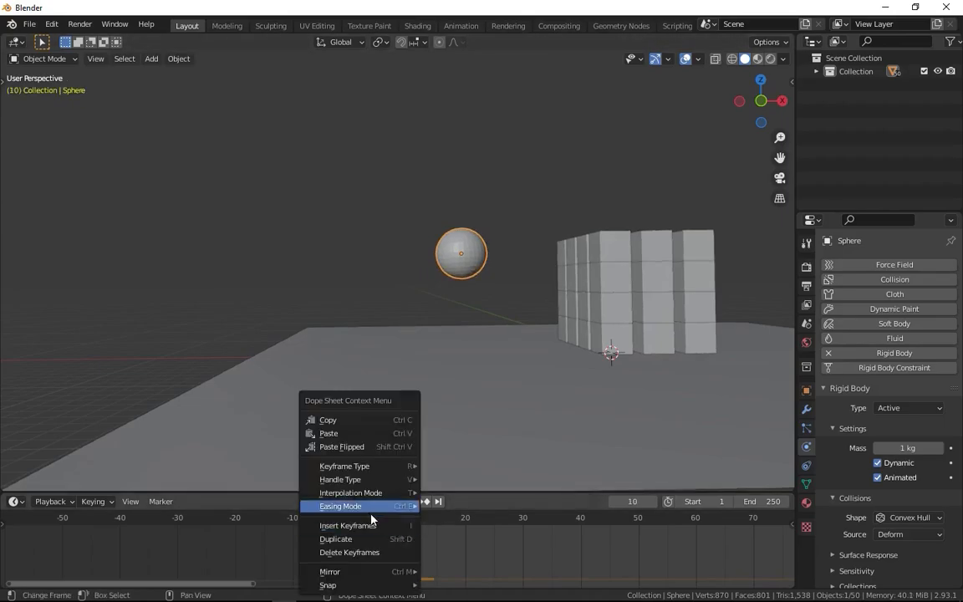
mouse_move(400, 493)
left_click(452, 418)
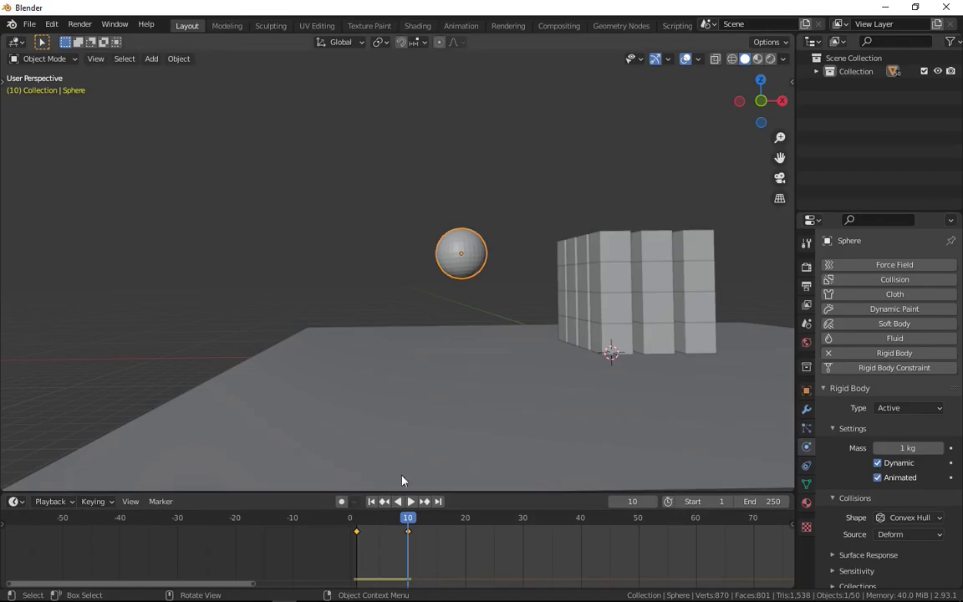
Keyframe the sphere's rigid body Animated option as enabled at frame 1 and disabled at frame 10.
key("space")
key("space")
mouse_move(396, 519)
left_mouse_down()
mouse_move(407, 525)
mouse_move(363, 524)
mouse_move(398, 523)
left_mouse_up()
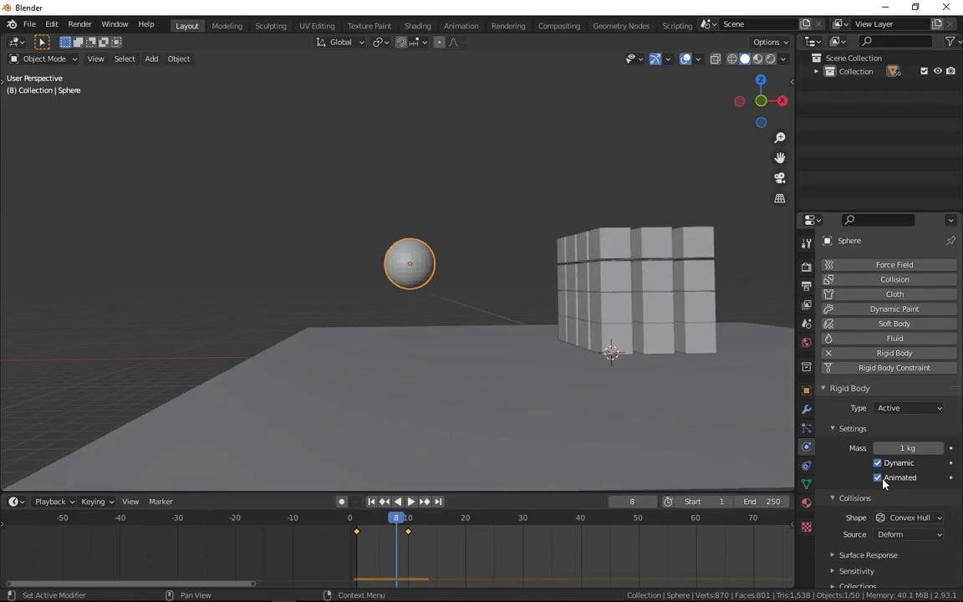
mouse_move(361, 518)
left_mouse_down()
mouse_move(349, 519)
mouse_move(357, 518)
left_mouse_up()
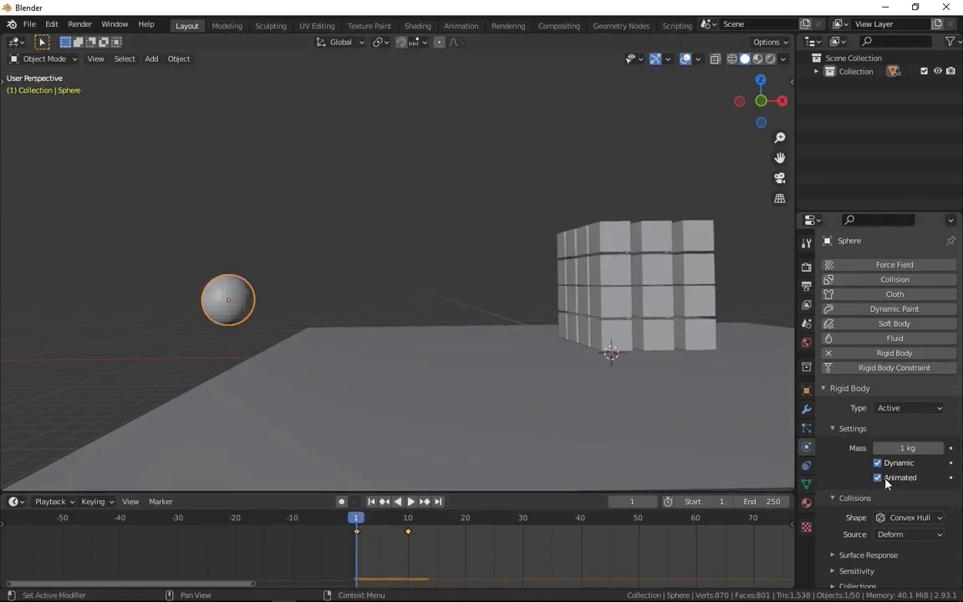
key("i")
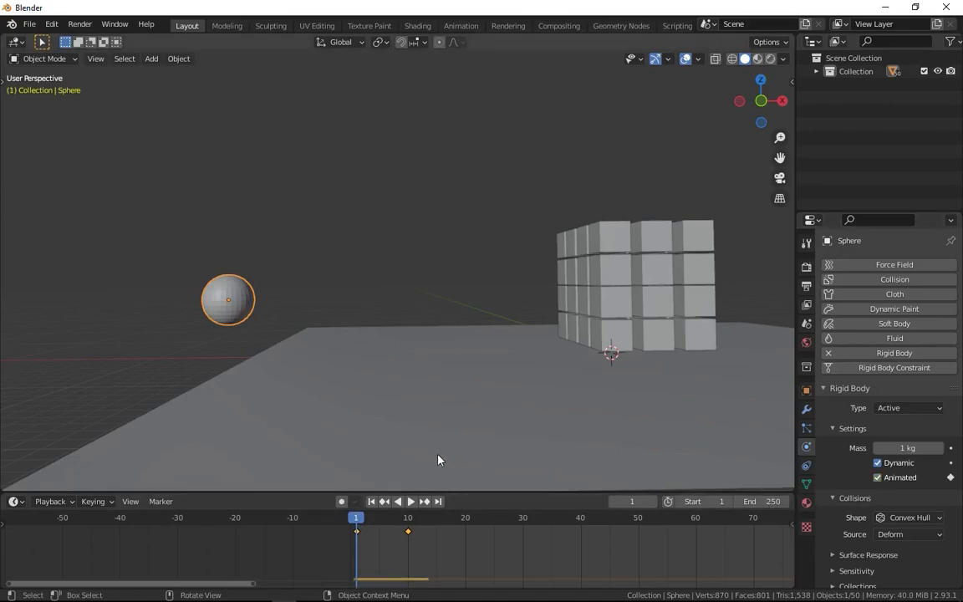
left_click_drag(398, 518, 408, 523)
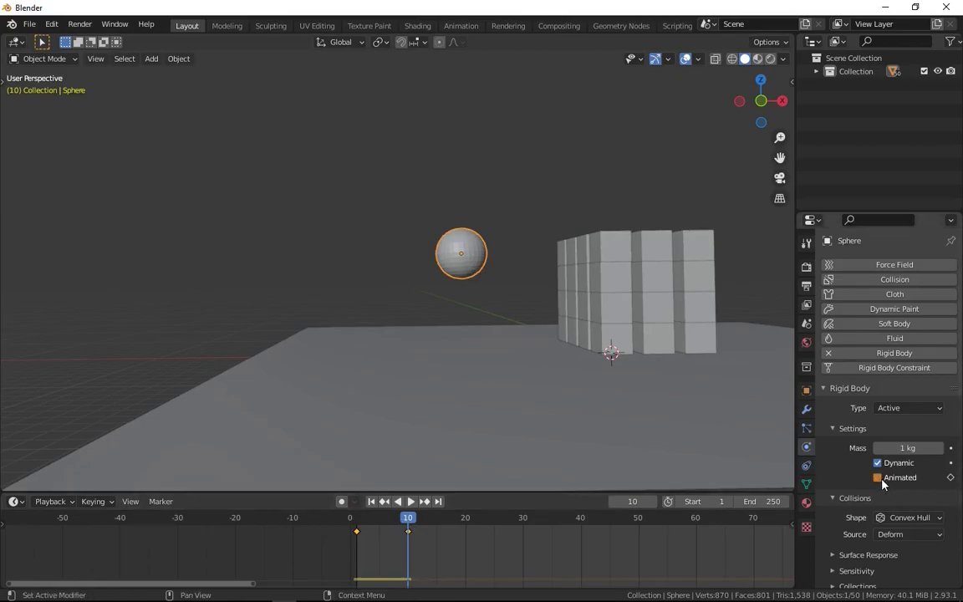
key("i")
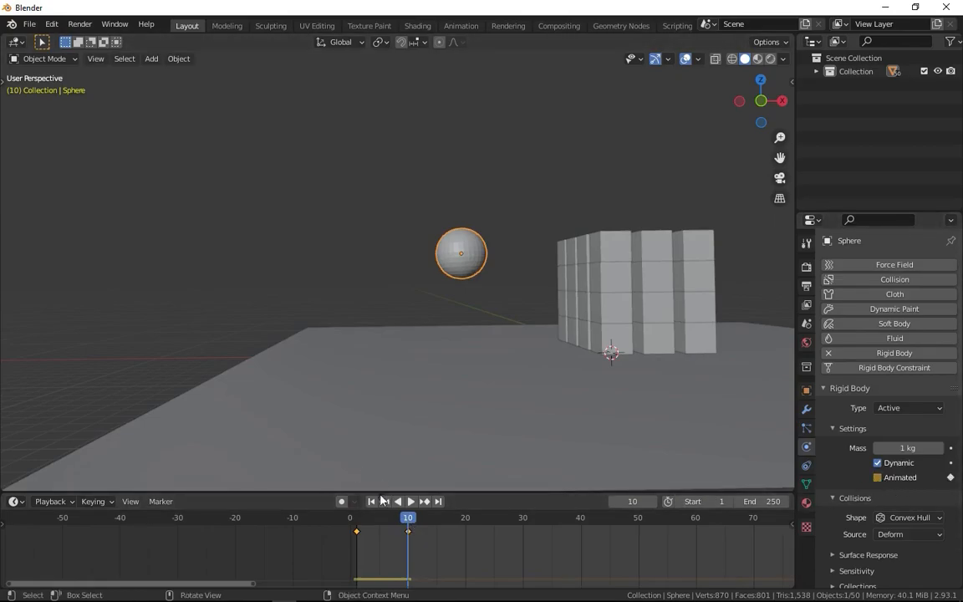
Play the simulation from the first frame and check how the released sphere hits the cube stack.
key("shift+Left")
key("space")
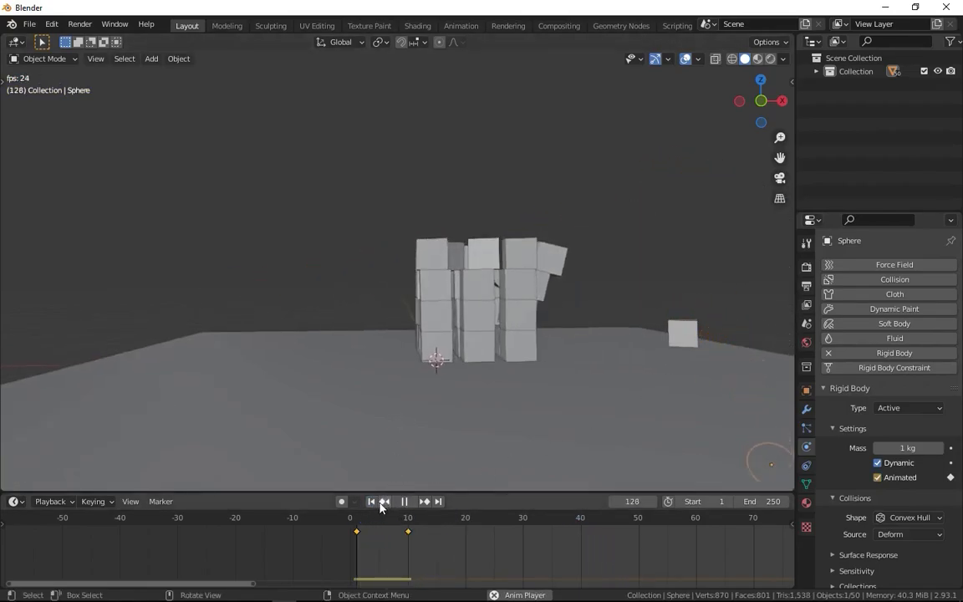
left_click(374, 502)
key("space")
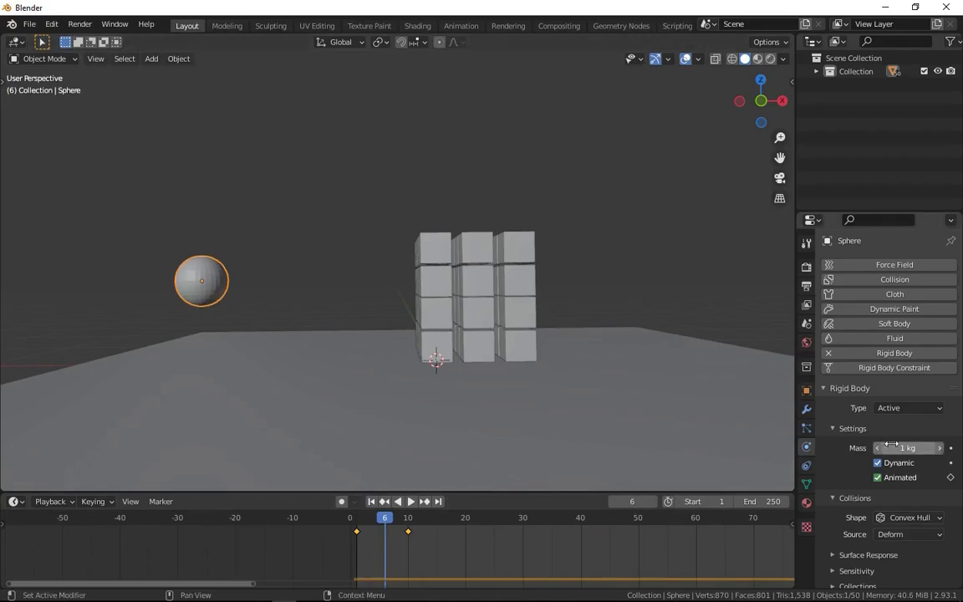
Set the sphere's rigid body mass to 50 kg.
left_click_drag(899, 447, 960, 458)
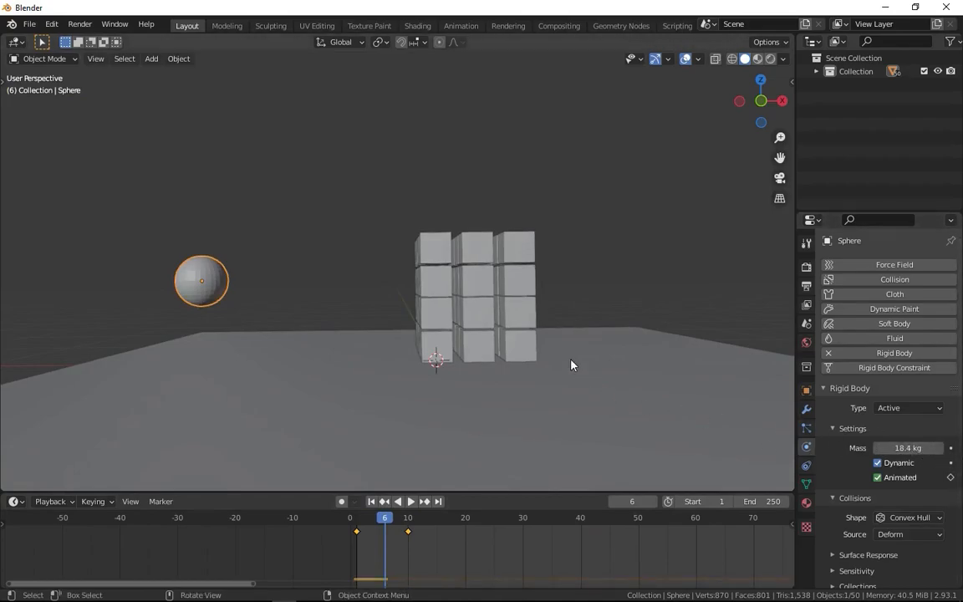
middle_click_drag(376, 309, 428, 372)
left_click(900, 449)
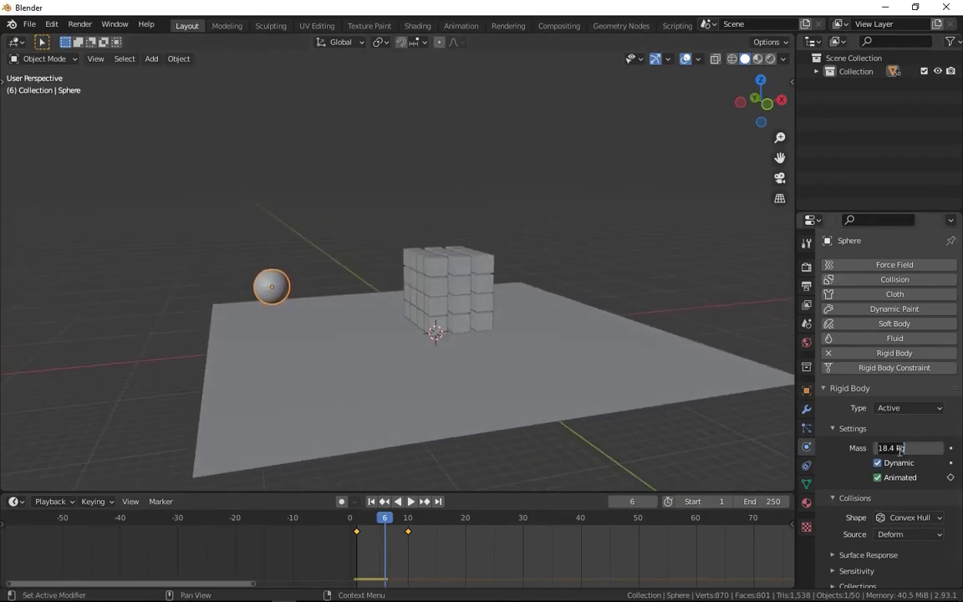
type("50")
key("Return")
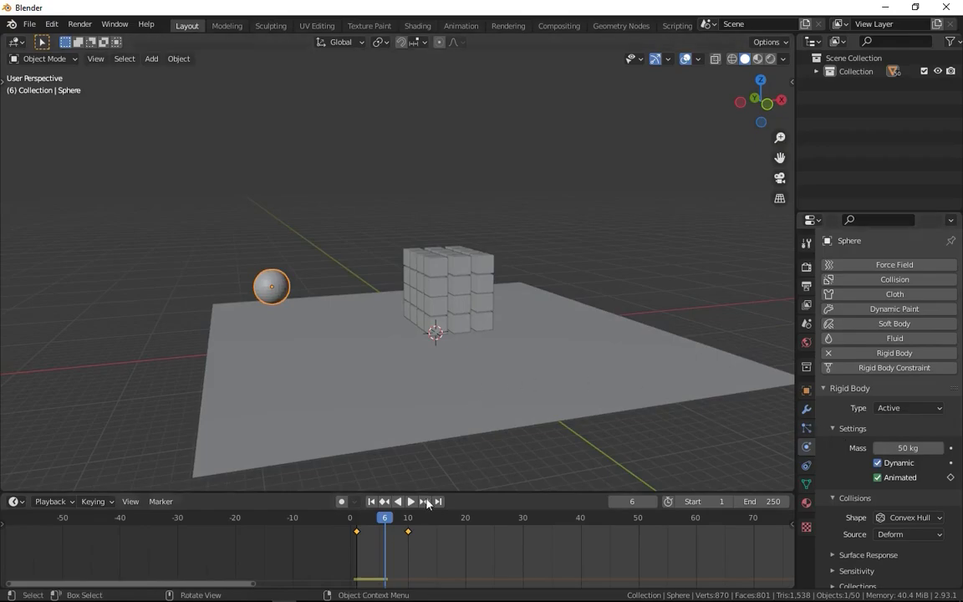
Play the simulation twice from the first frame and examine how the heavier sphere scatters the cubes.
left_click(371, 501)
left_click(411, 501)
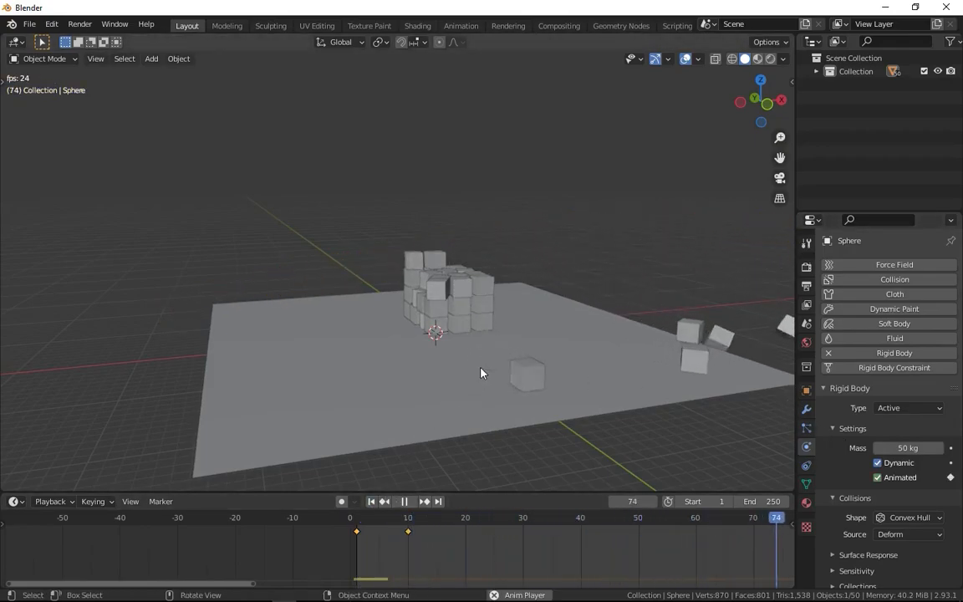
key("space")
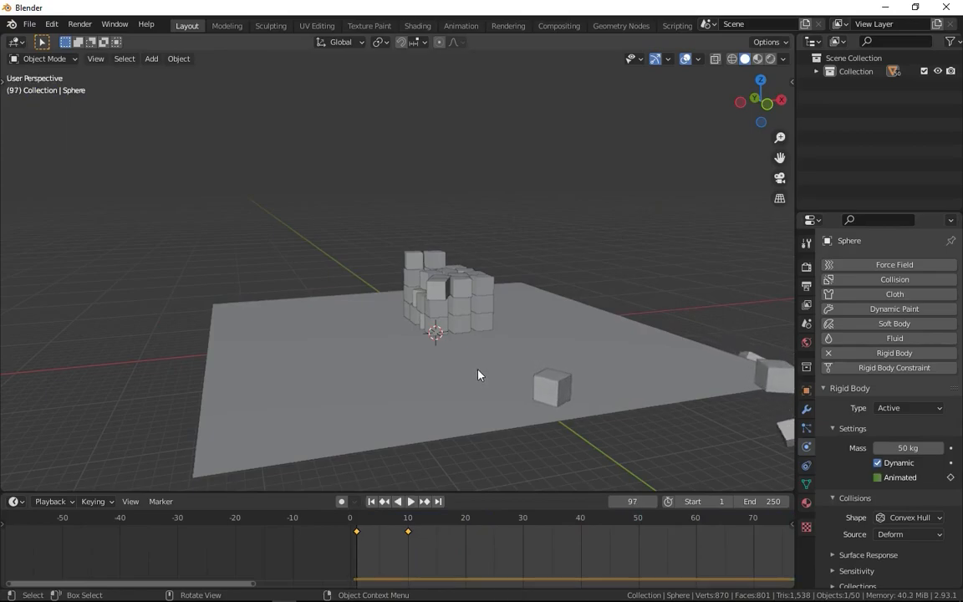
left_click(375, 503)
left_click(410, 501)
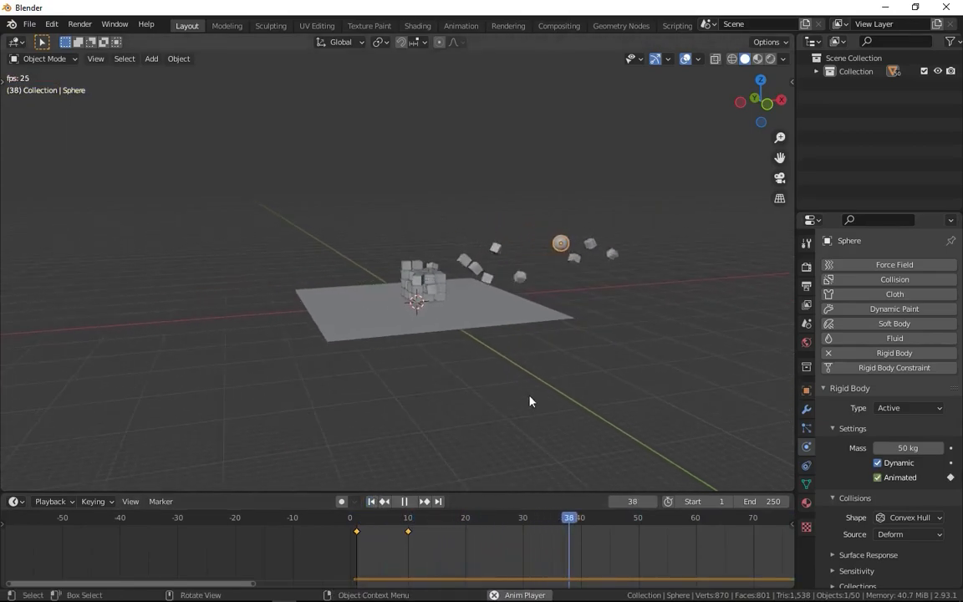
middle_click_drag(636, 316, 542, 311)
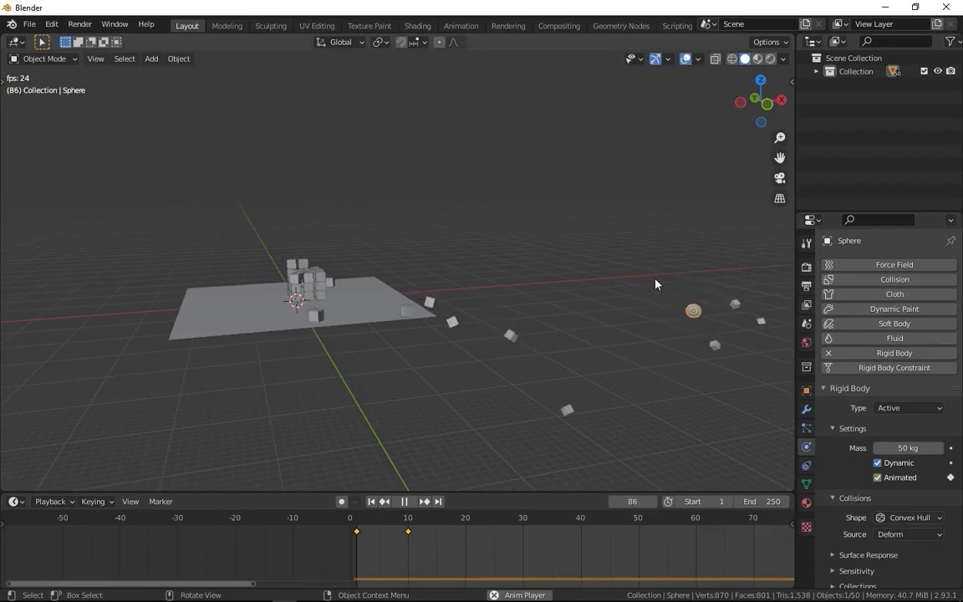
key("Escape")
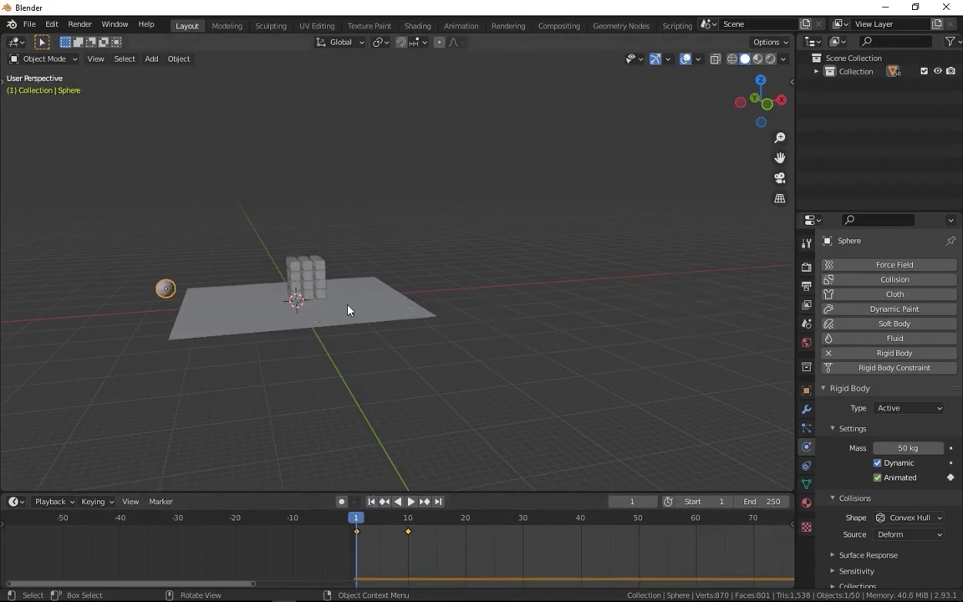
Select the floor plane, watch the collision from other viewing angles, and return to the first frame.
left_click(343, 312)
middle_click_drag(305, 380, 389, 384, "shift")
scroll(356, 347, "up", 4)
middle_click_drag(341, 331, 478, 290)
key("space")
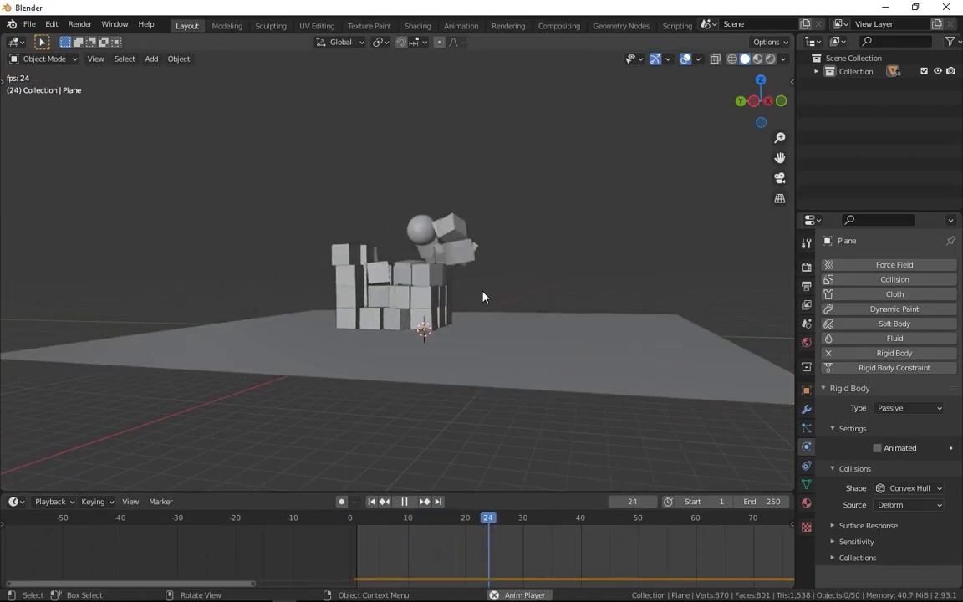
key("space")
middle_click_drag(488, 301, 398, 316)
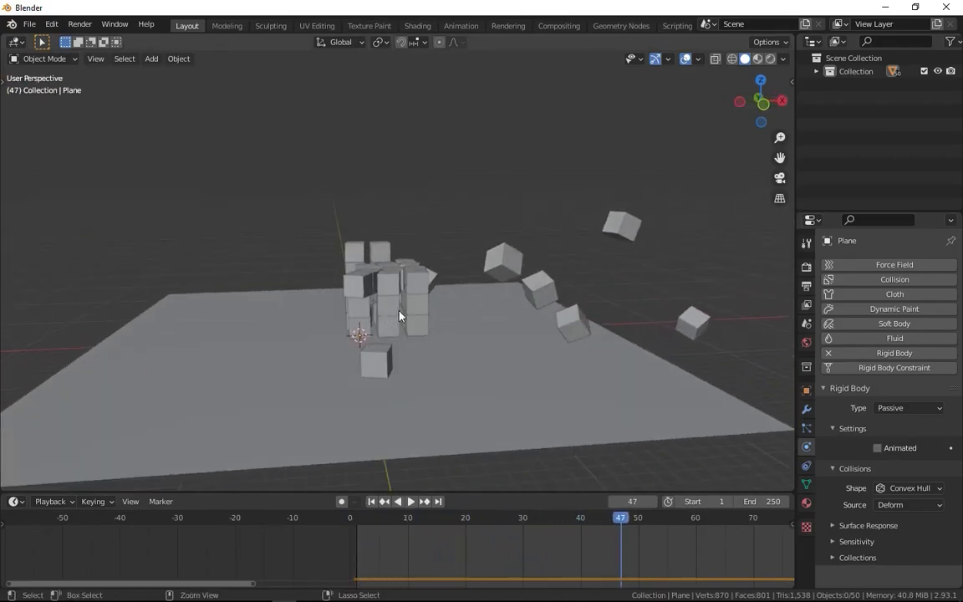
scroll(393, 330, "down", 2)
left_click(371, 502)
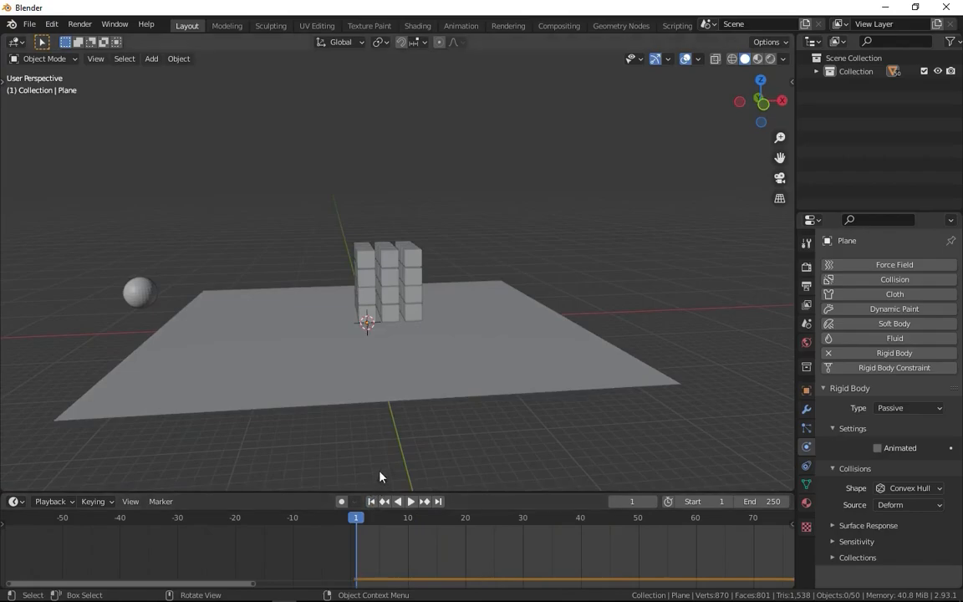
Bake the scene's Rigid Body World cache for frames 1 to 250.
middle_click_drag(425, 432, 617, 387)
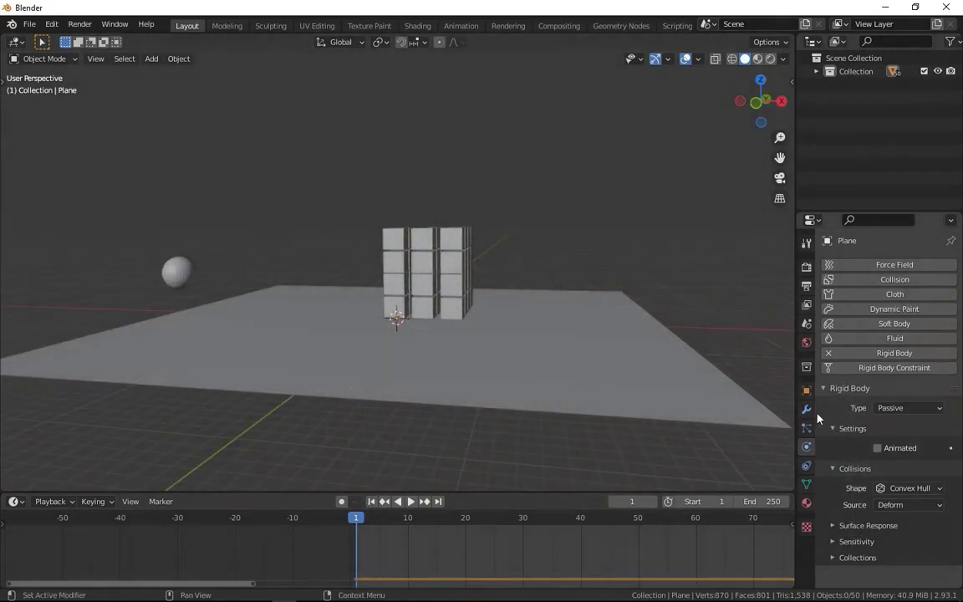
left_click(807, 326)
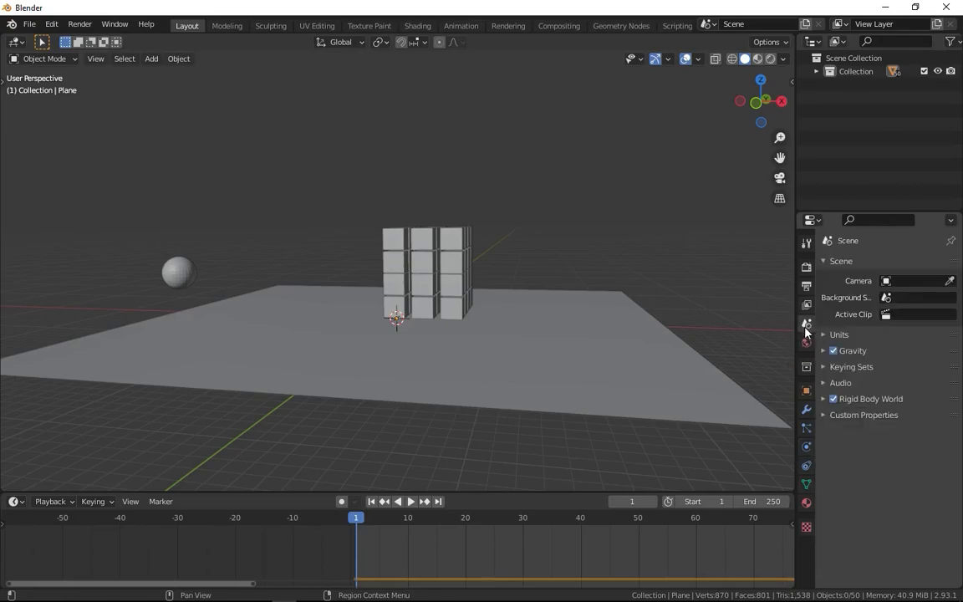
left_click(873, 400)
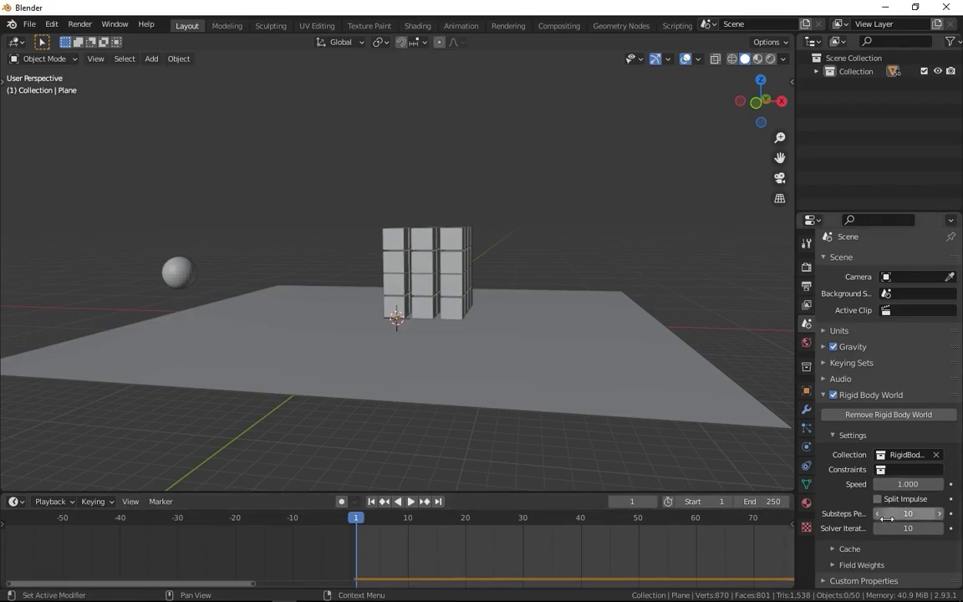
left_click(851, 550)
scroll(869, 502, "down", 5)
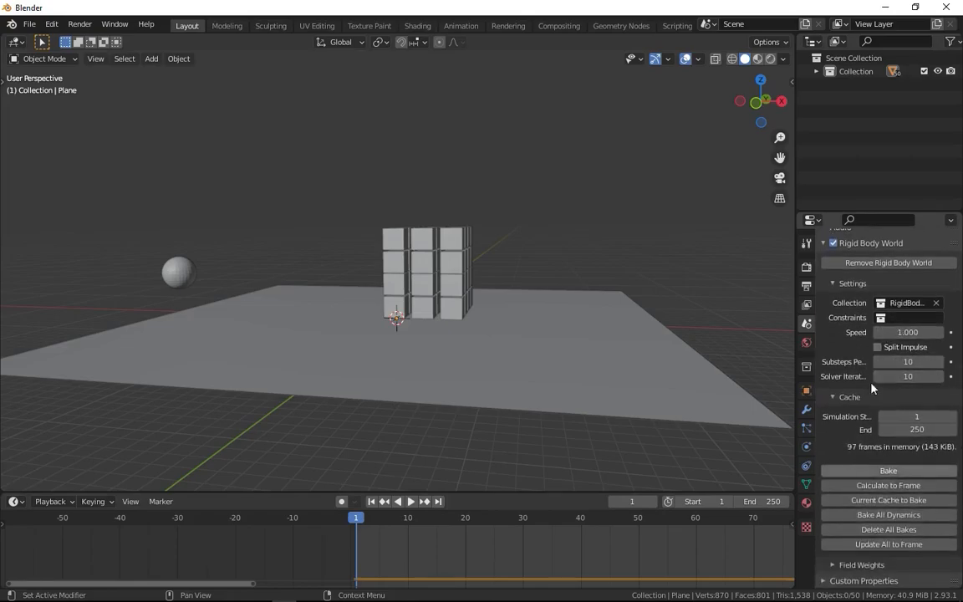
left_click(888, 471)
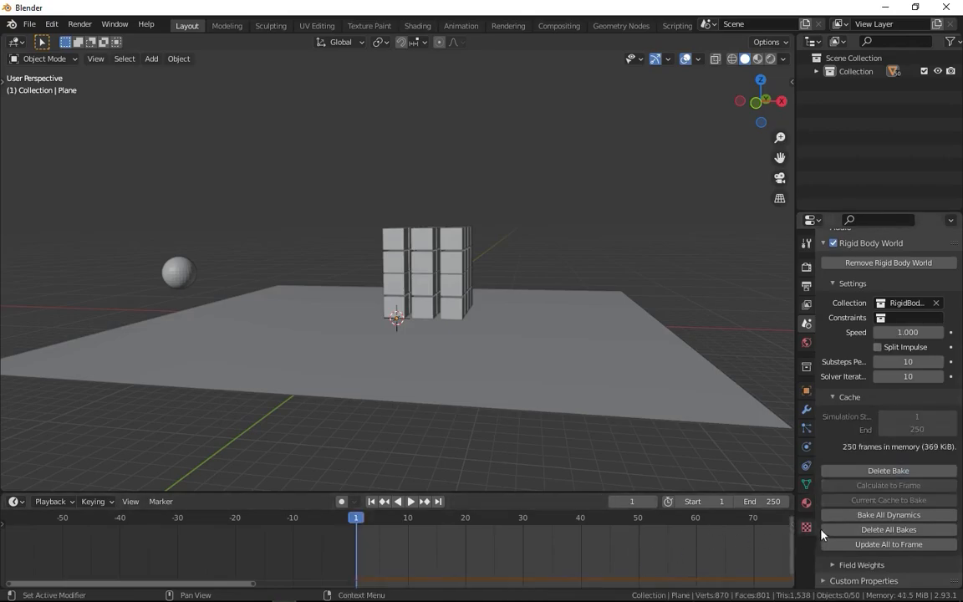
Play the baked simulation and return to the first frame.
key("space")
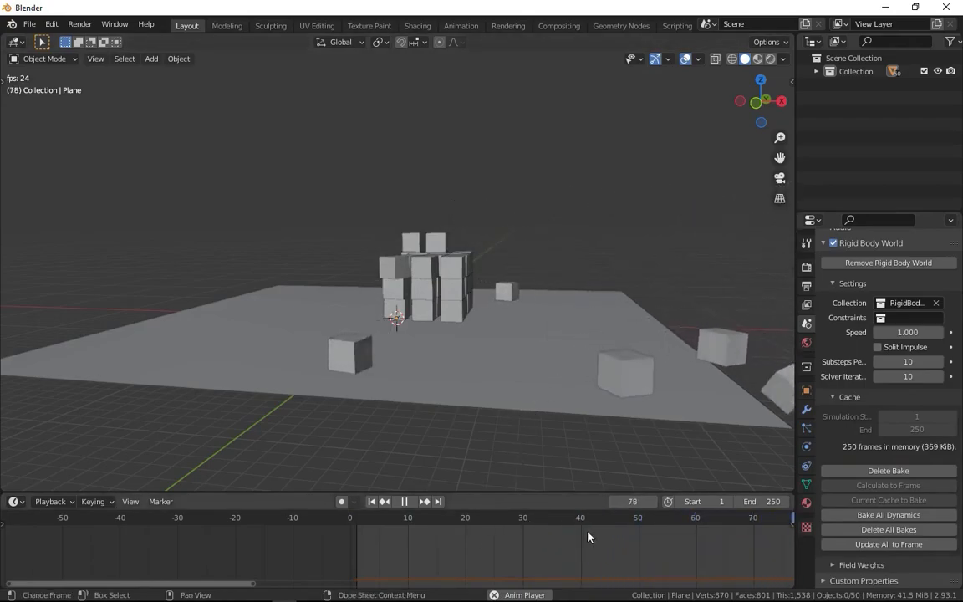
key("space")
left_click(372, 502)
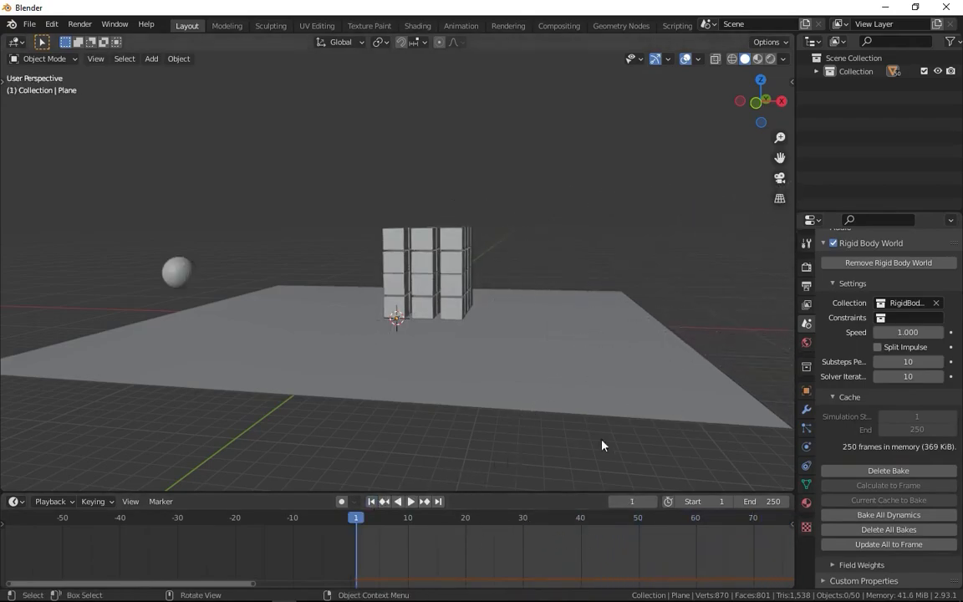
Delete the baked Rigid Body World cache and set the simulation Speed to 0.460.
left_click(888, 471)
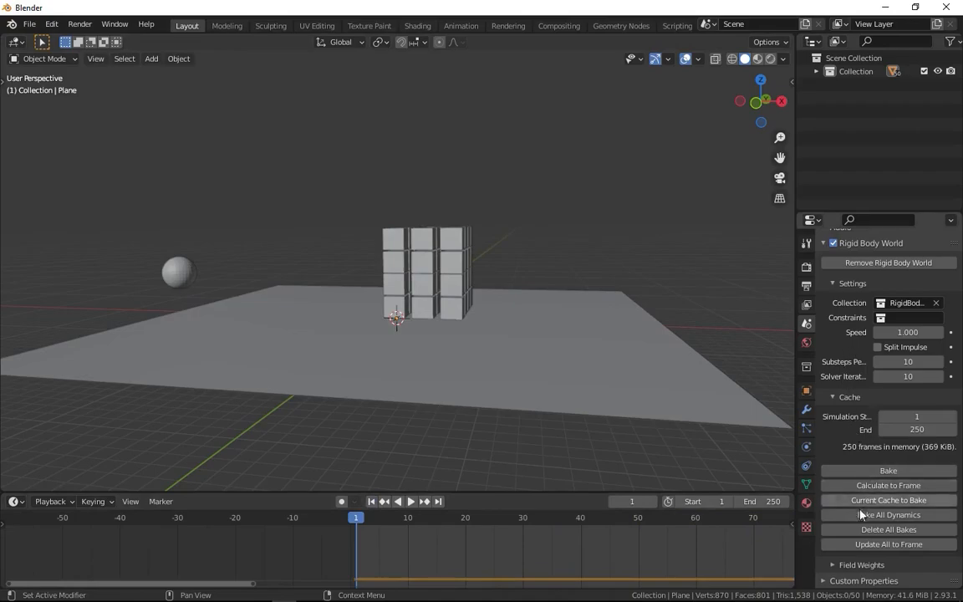
scroll(874, 468, "up", 3)
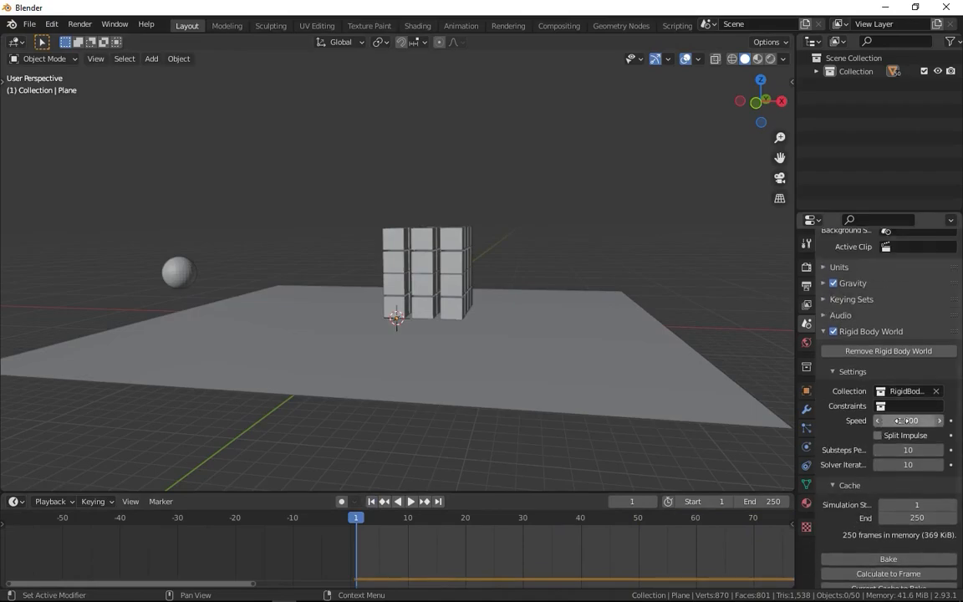
left_click_drag(908, 420, 864, 421)
Play the slowed-down simulation and return to the first frame.
key("space")
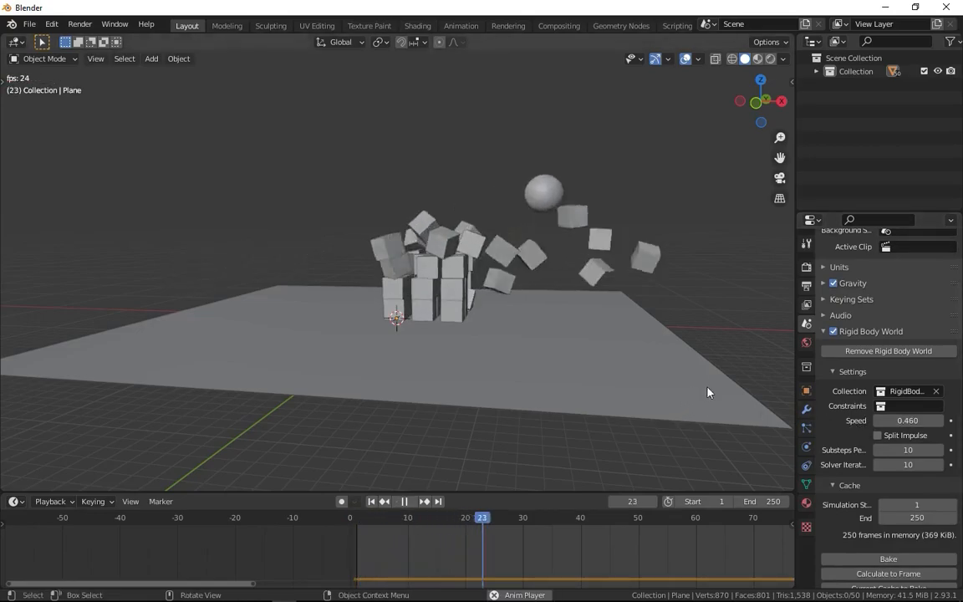
key("space")
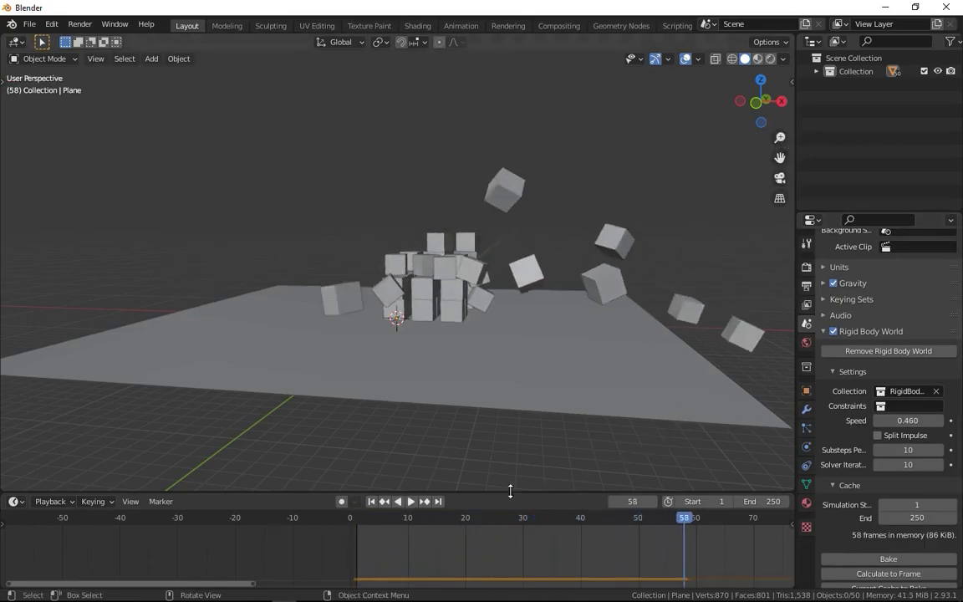
left_click(373, 504)
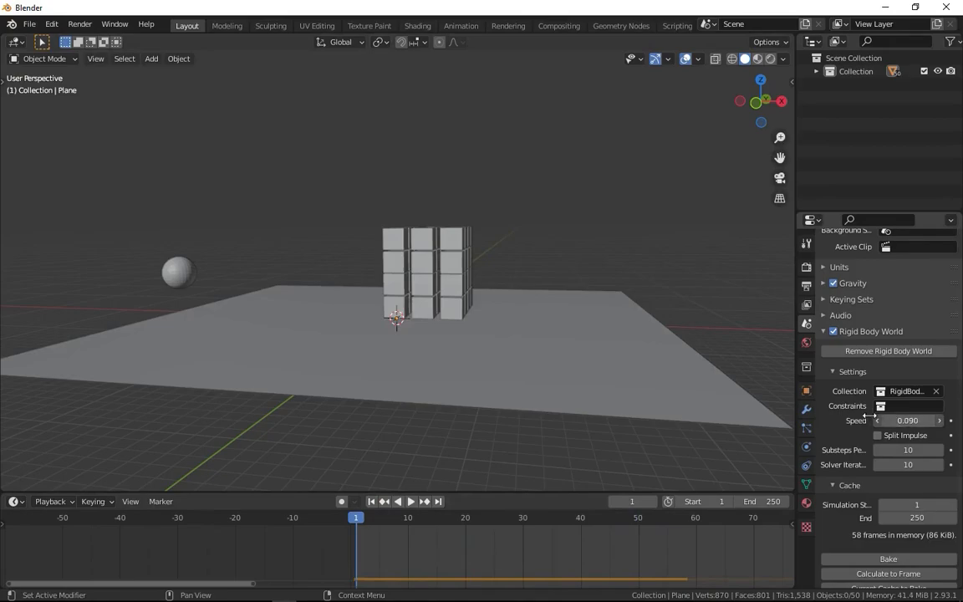
Play the simulation at a Speed of 0.030, stop it, and set the Speed to 0.900.
key("space")
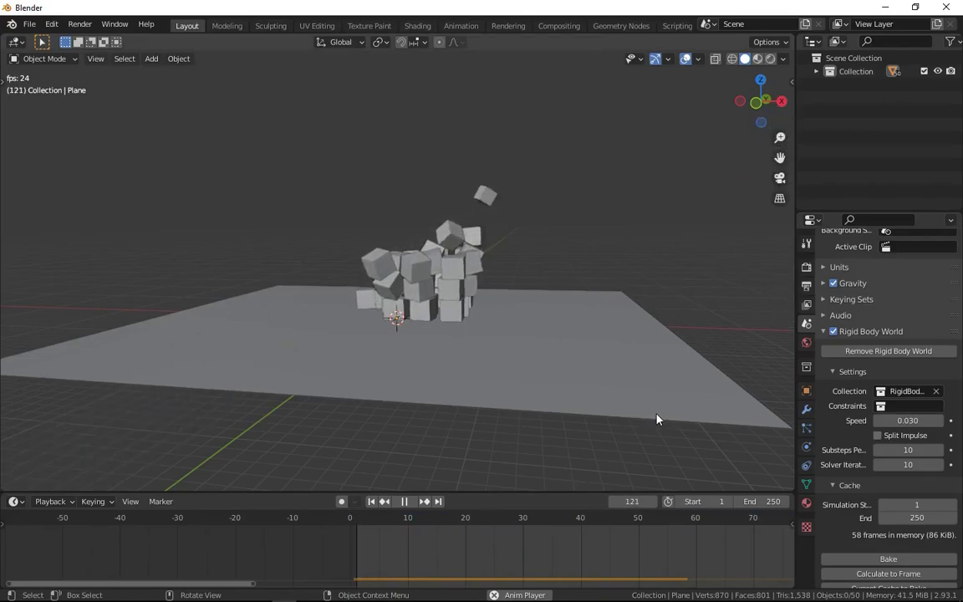
key("space")
left_click_drag(908, 421, 881, 413)
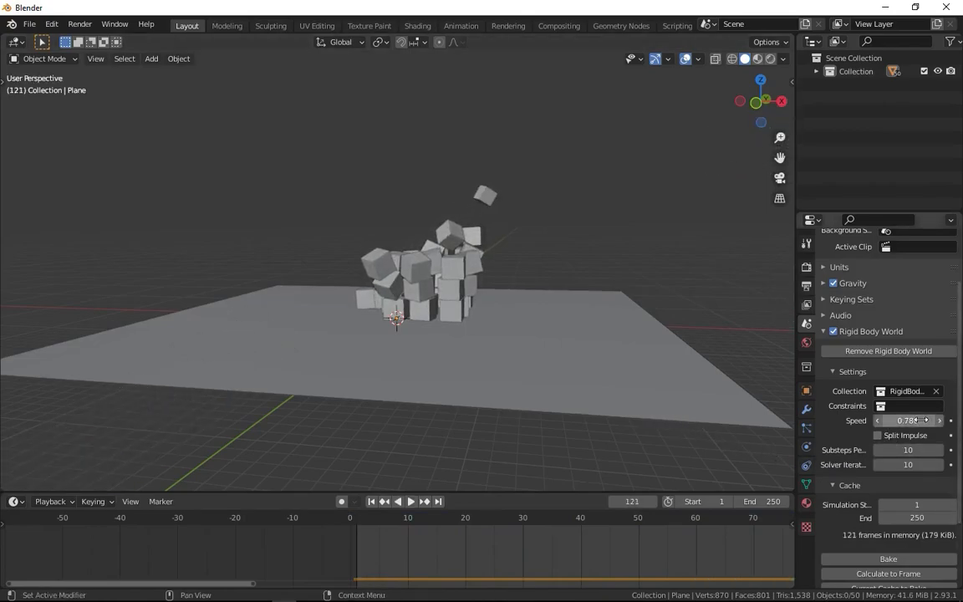
Set the scene's Z gravity to 0 m/s² and start playback.
scroll(862, 334, "up", 3)
left_click(862, 348)
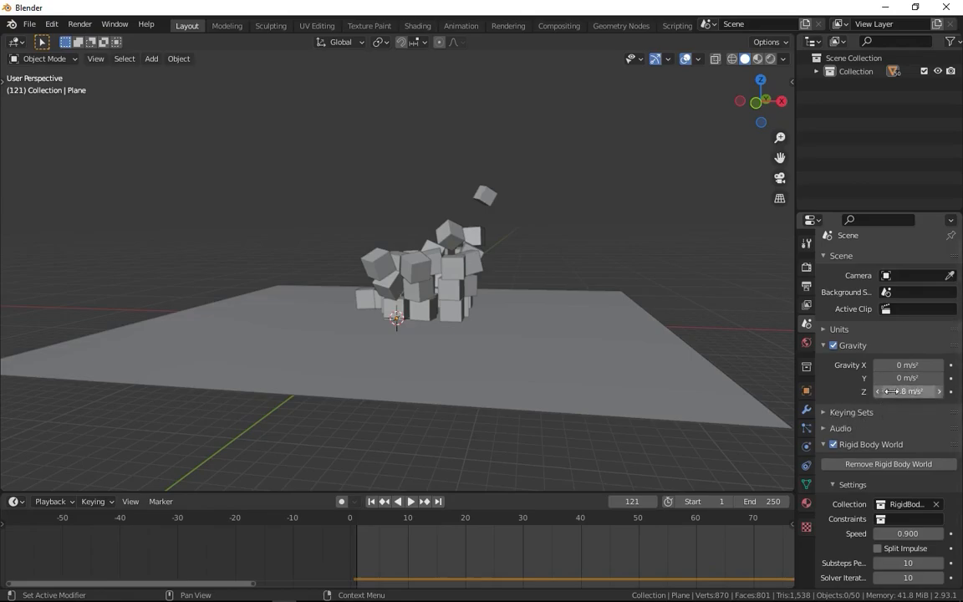
left_click_drag(891, 392, 941, 391)
key("space")
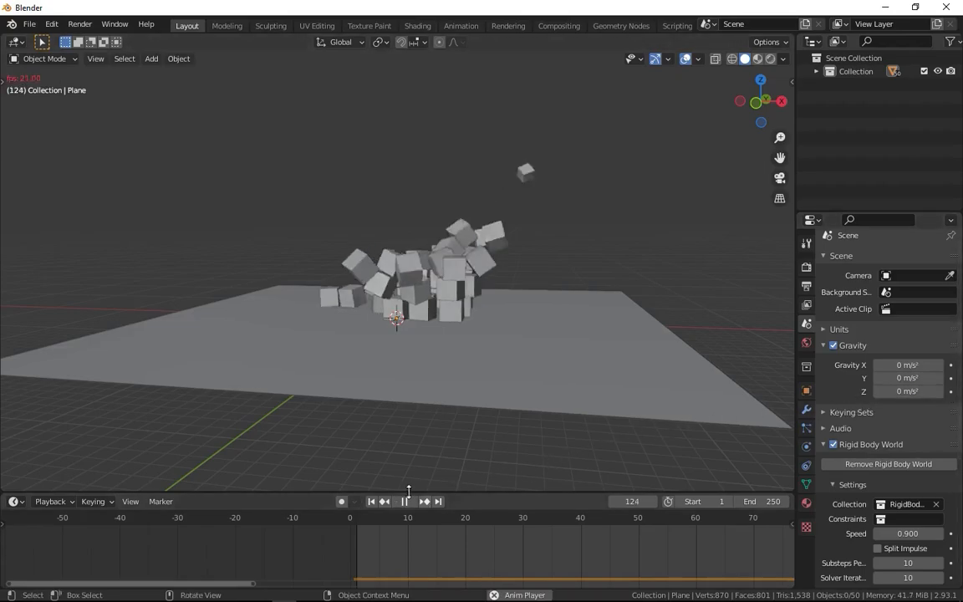
Replay the zero-gravity simulation from the first frame, watch it from another angle, and return to the first frame.
left_click(373, 501)
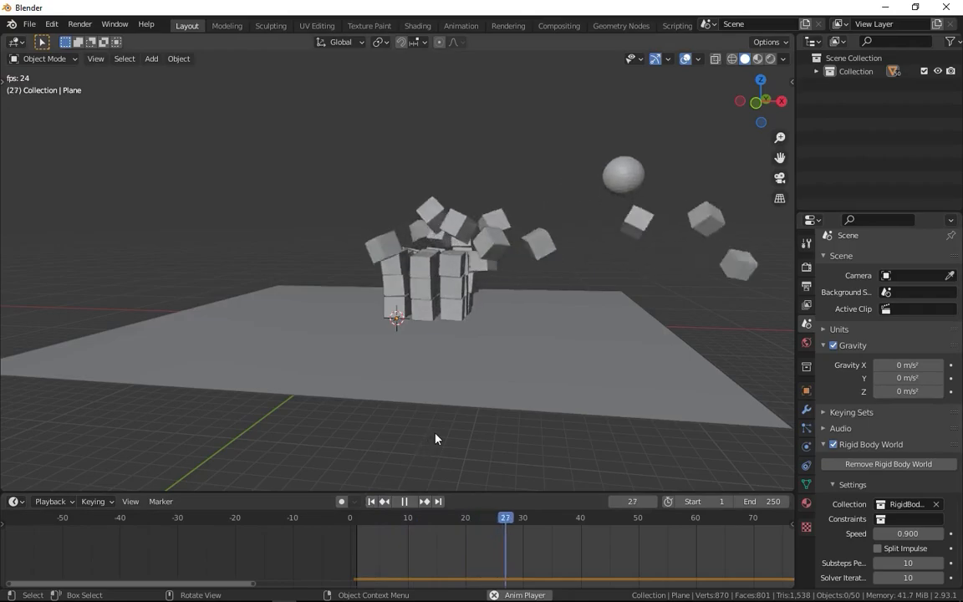
middle_click_drag(523, 379, 621, 471)
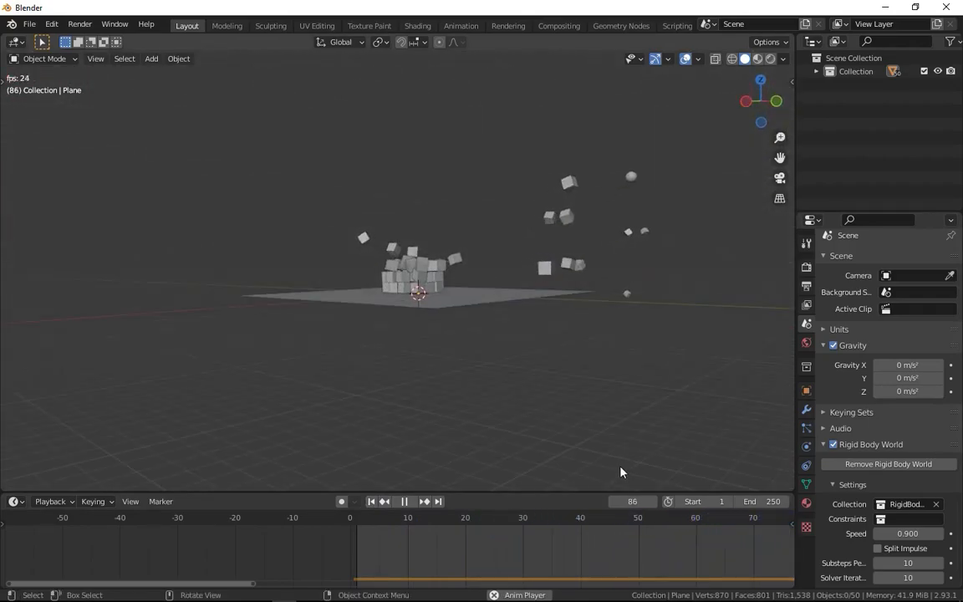
left_click(371, 501)
key("space")
left_click(371, 501)
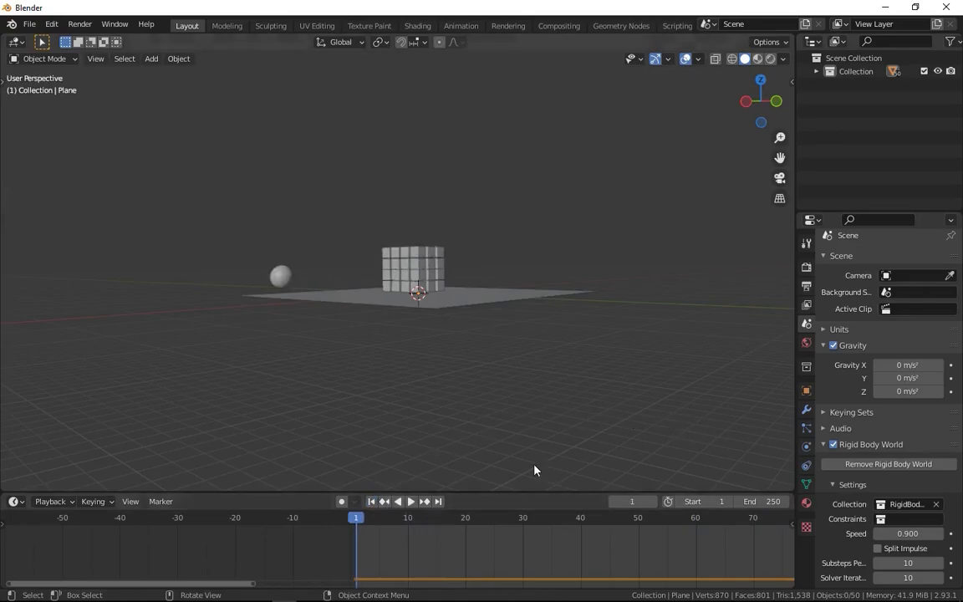
Set the scene's Z gravity to -9.8 m/s².
left_click(893, 392)
key("BackSpace")
key("BackSpace")
key("BackSpace")
key("BackSpace")
key("BackSpace")
key("BackSpace")
type("-9")
type(".8")
key("Return")
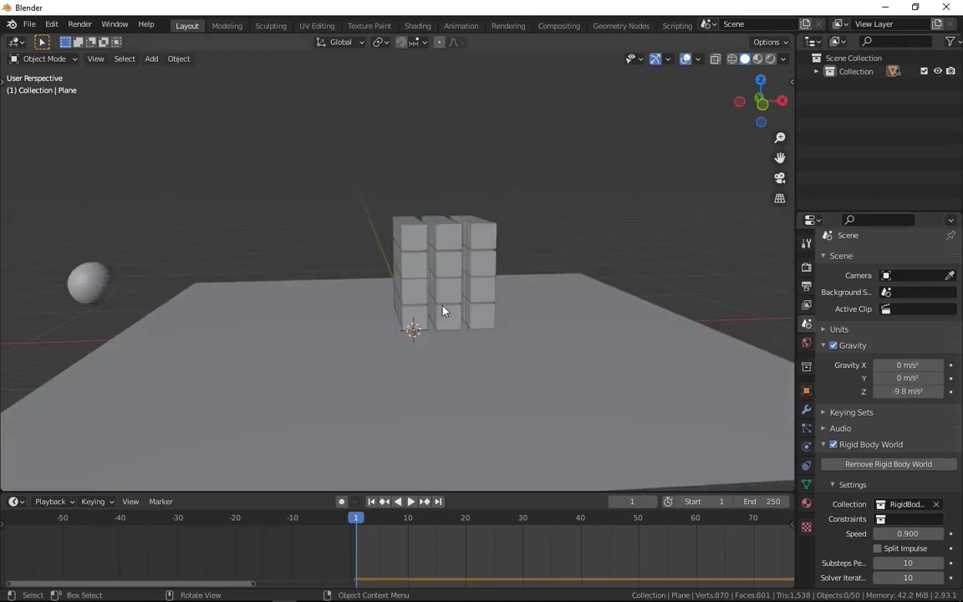
Set the Rigid Body World Speed to 1.000 and keyframe it at frame 1.
middle_click_drag(443, 310, 493, 324)
middle_click_drag(865, 459, 860, 311)
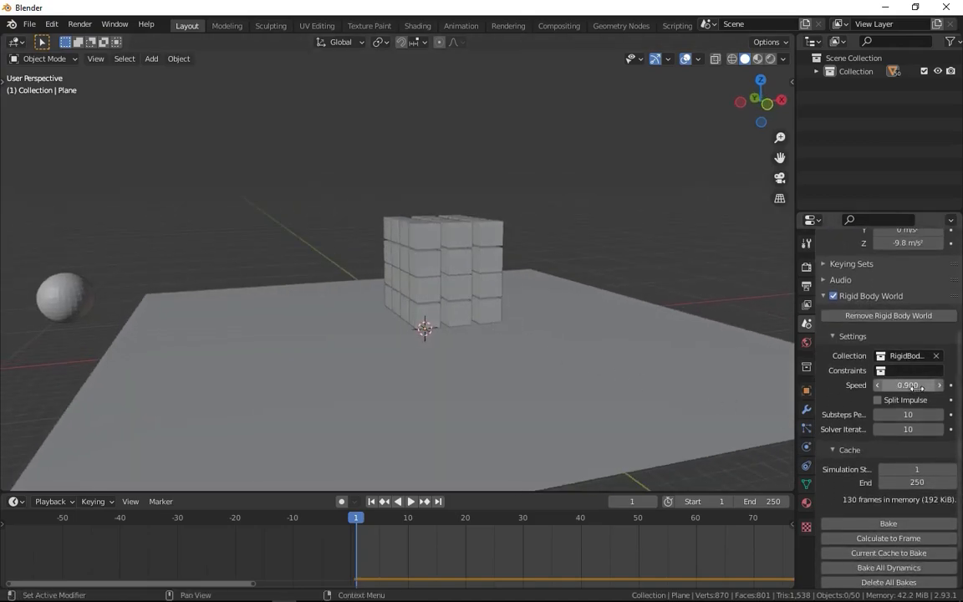
left_click_drag(907, 384, 912, 387)
key("i")
Locate the moment just before the sphere hits the cubes and keyframe the Speed of 1.000 at frame 12.
key("space")
left_click_drag(370, 518, 422, 517)
key("space")
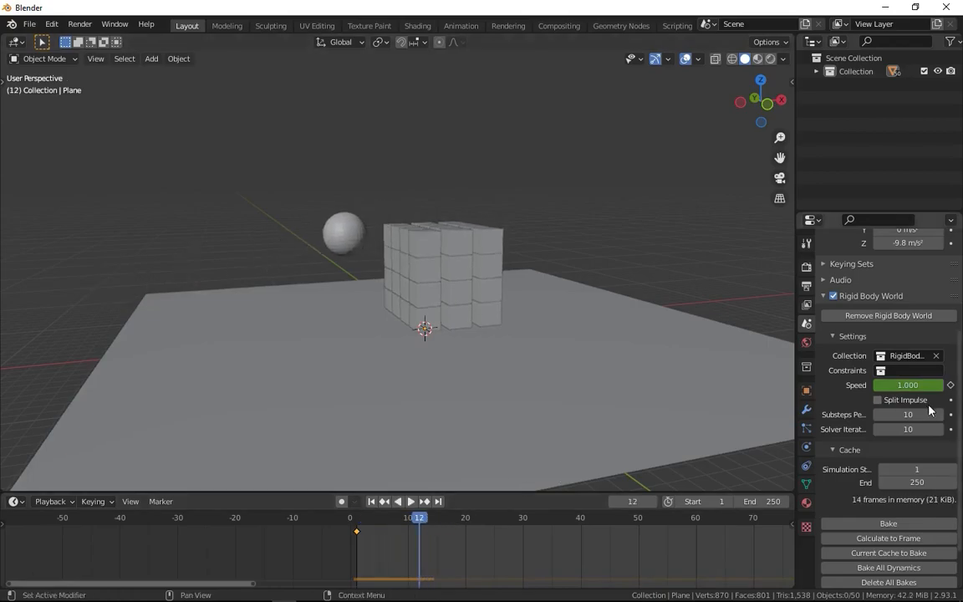
left_click(908, 385)
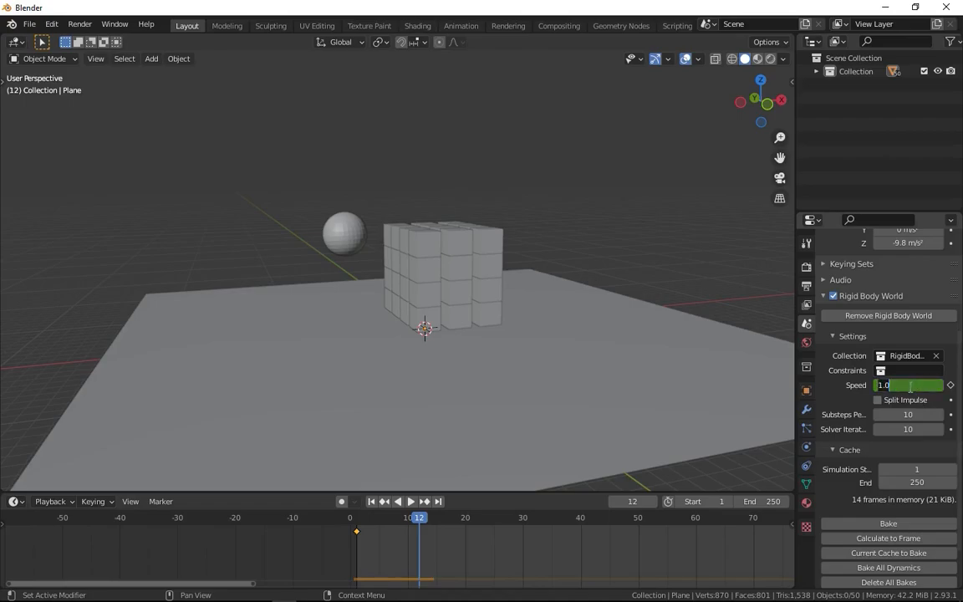
left_click(853, 390)
left_click_drag(418, 517, 415, 520)
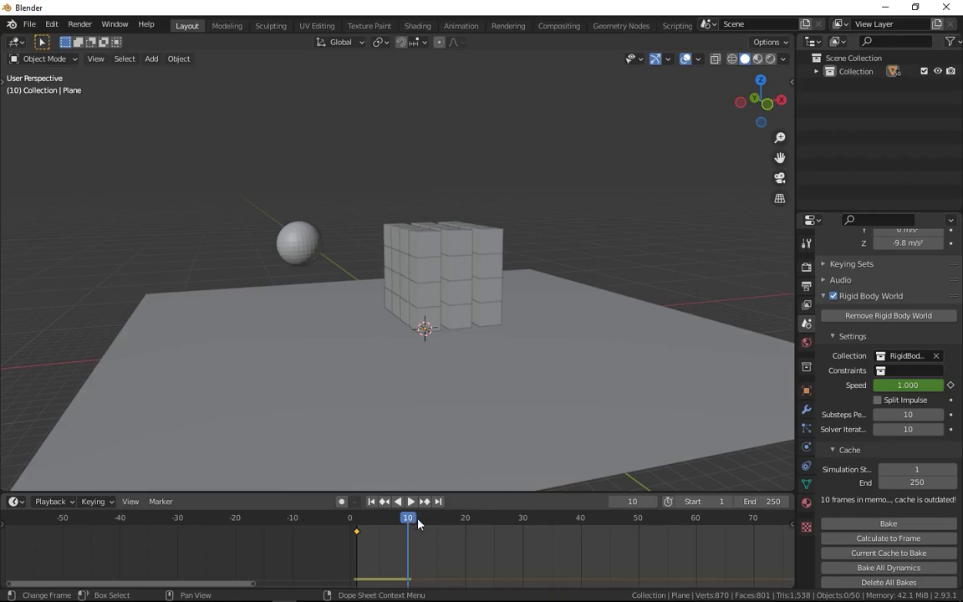
left_click(419, 523)
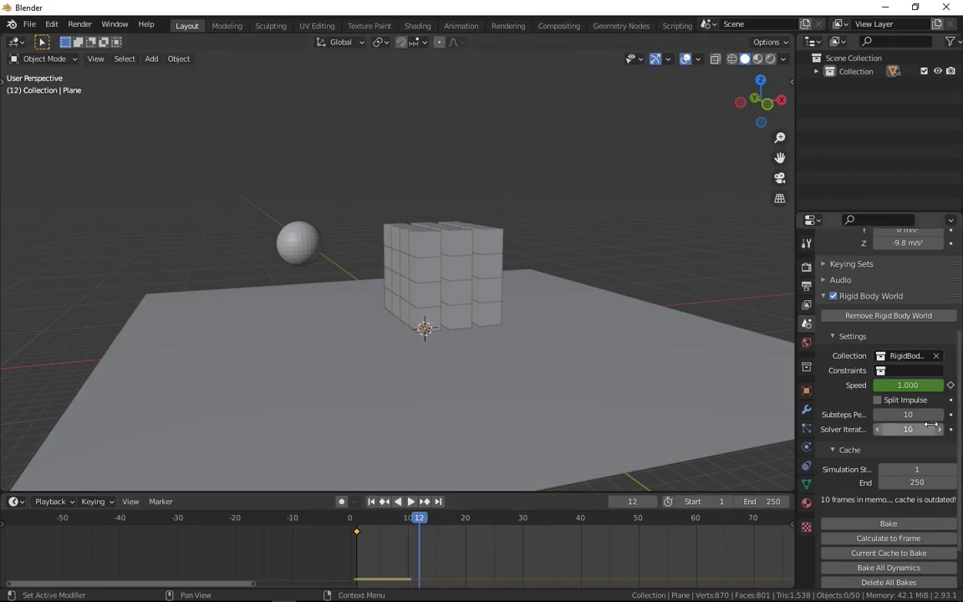
key("i")
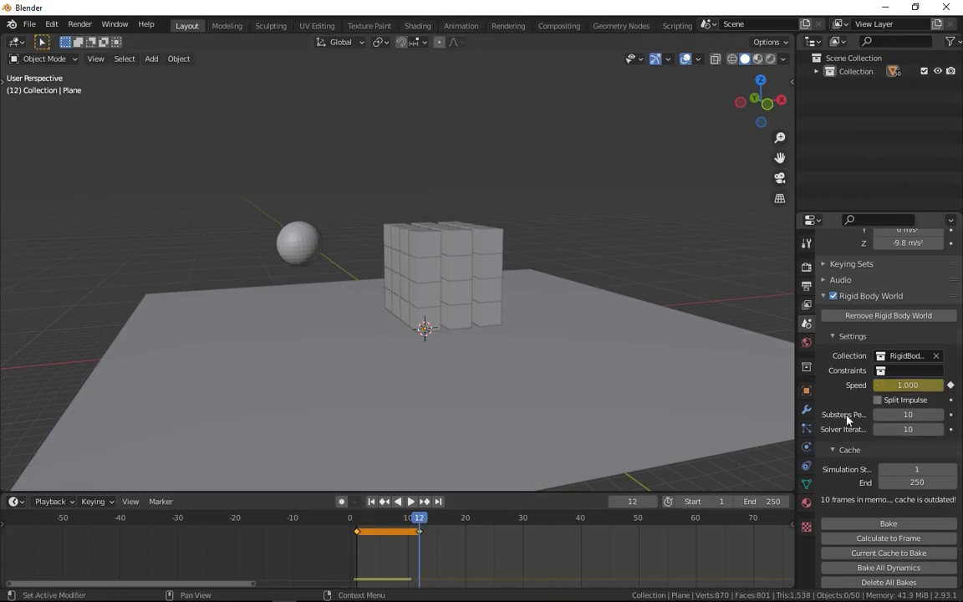
Set the Rigid Body World Speed to 0.1 at frame 17 and keyframe it.
left_click_drag(419, 520, 438, 521)
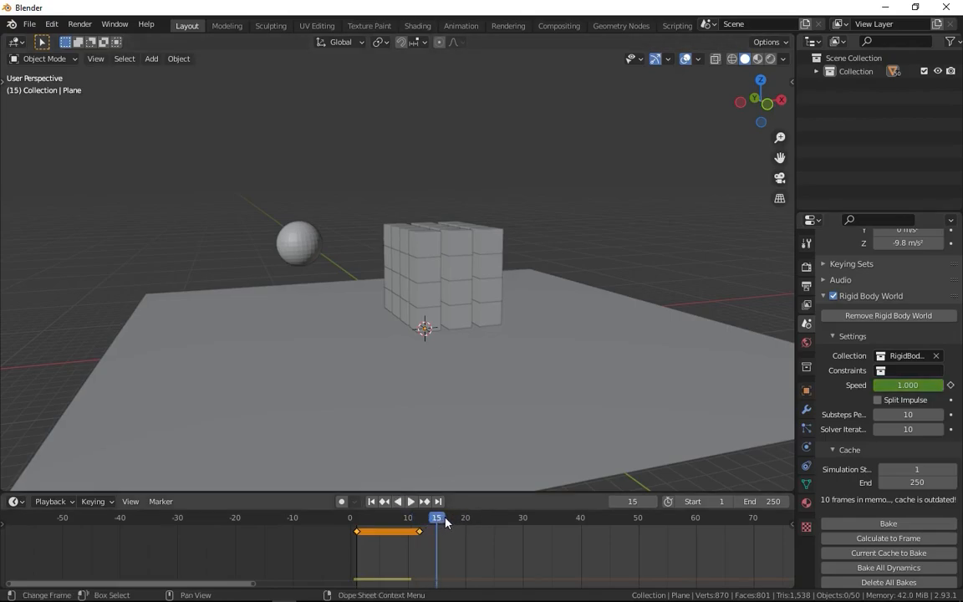
key("space")
key("space")
left_click(911, 385)
type("0.1")
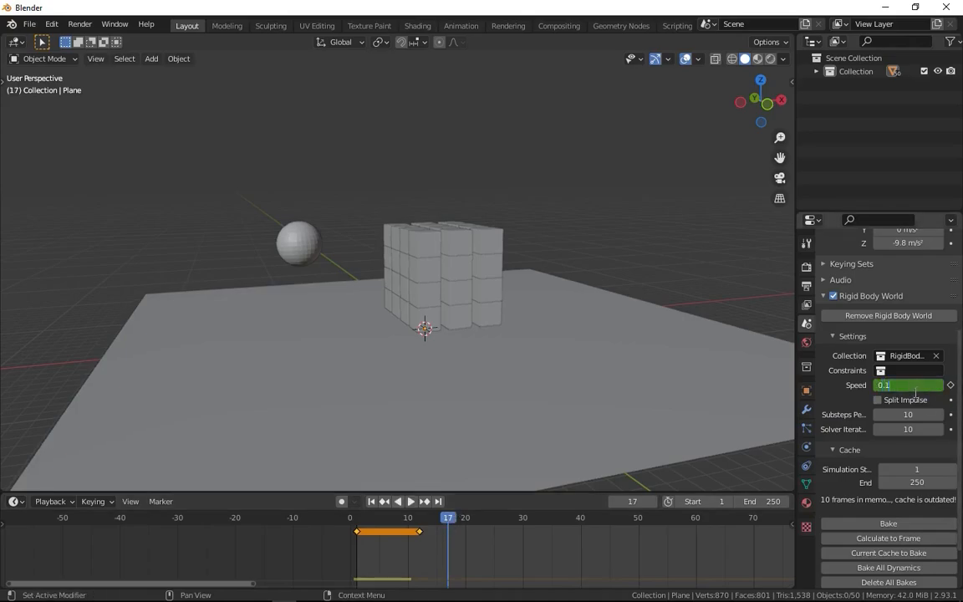
key("Return")
key("i")
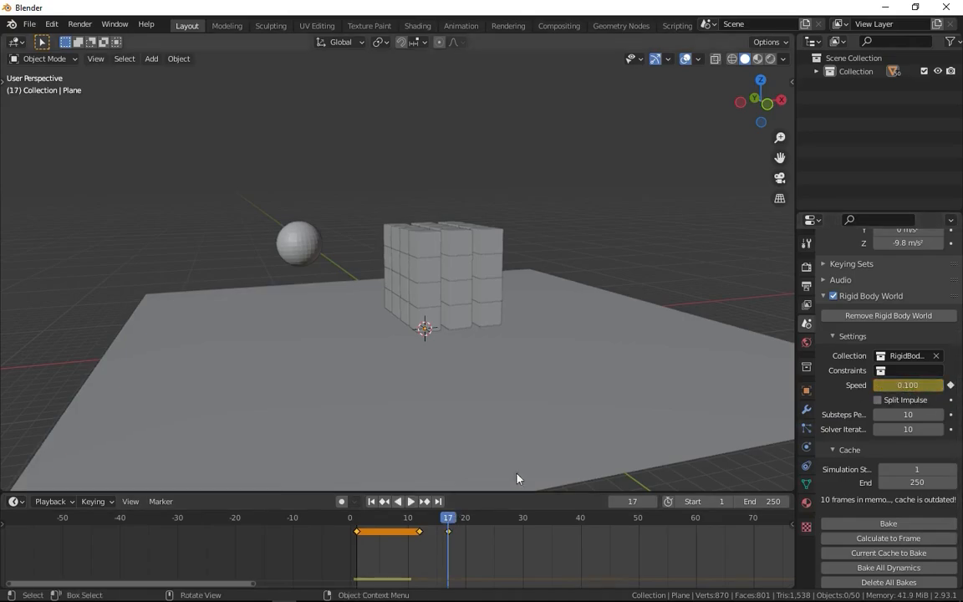
Play the simulation from the first frame to examine the slow-motion impact, stopping while the cubes are still in the air.
left_click(372, 501)
key("space")
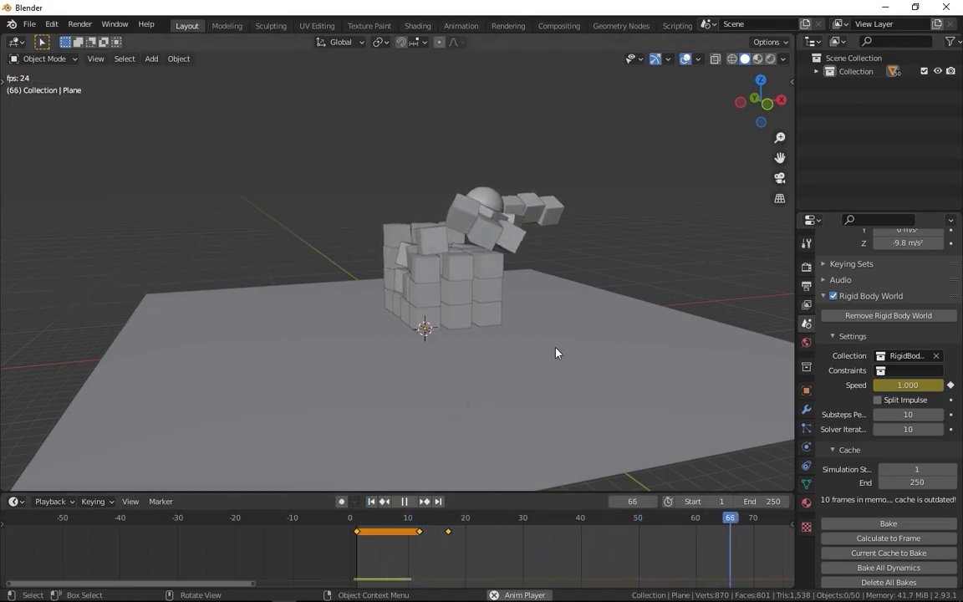
key("space")
Keyframe the slow-motion Speed at frame 70.
middle_click_drag(700, 538, 496, 536)
left_click(550, 518)
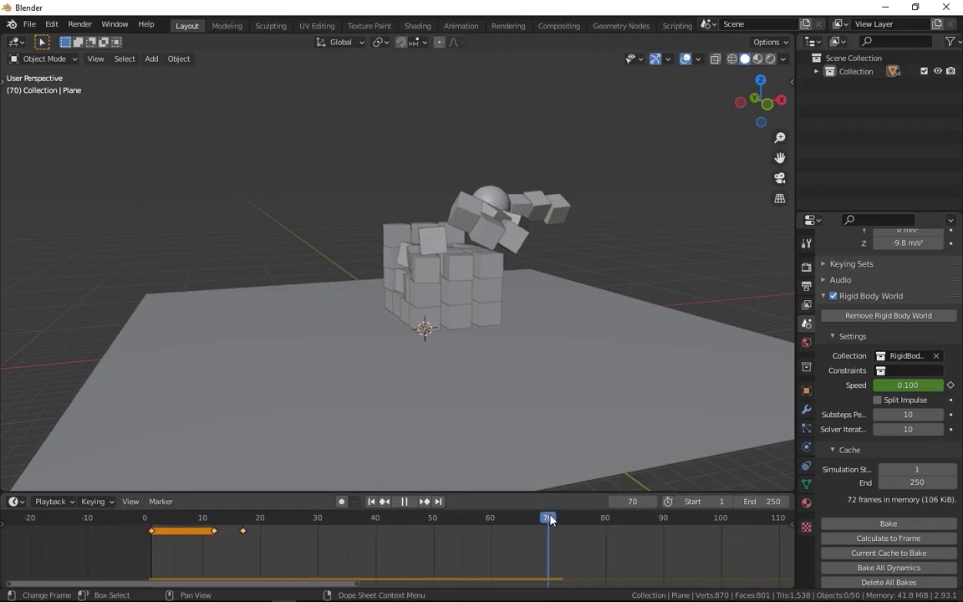
key("i")
Set the Rigid Body World Speed to 1 at frame 75 and keyframe it.
left_click_drag(562, 516, 576, 519)
left_click(914, 385)
type("1")
key("Return")
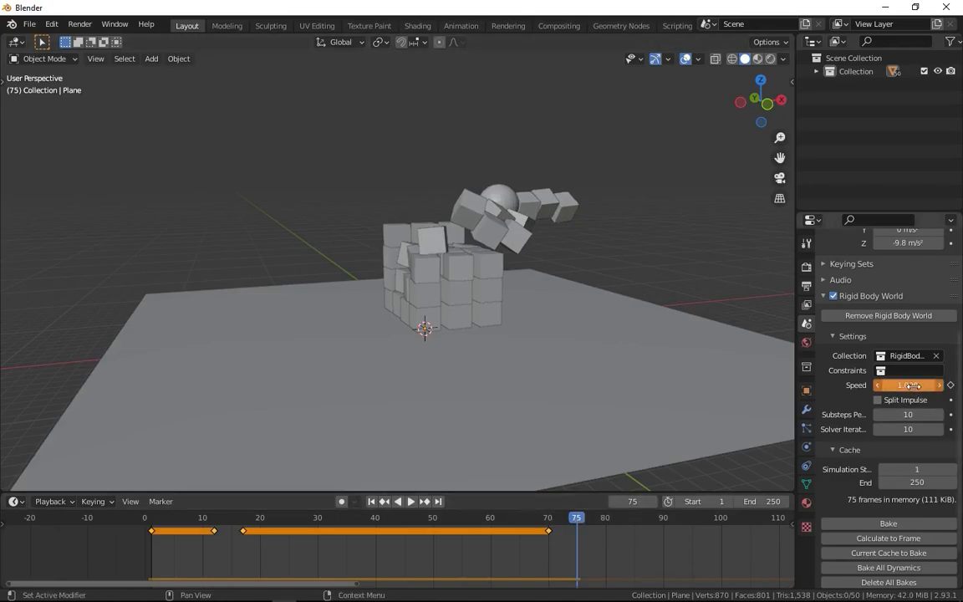
key("i")
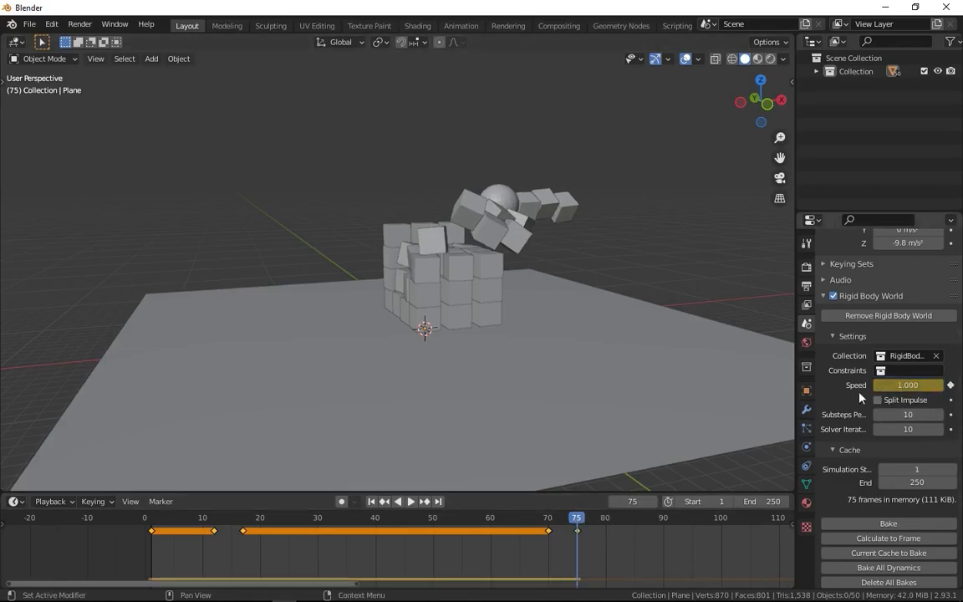
Play the simulation from the first frame and watch the speed changes from a wider, rotated view.
left_click(373, 501)
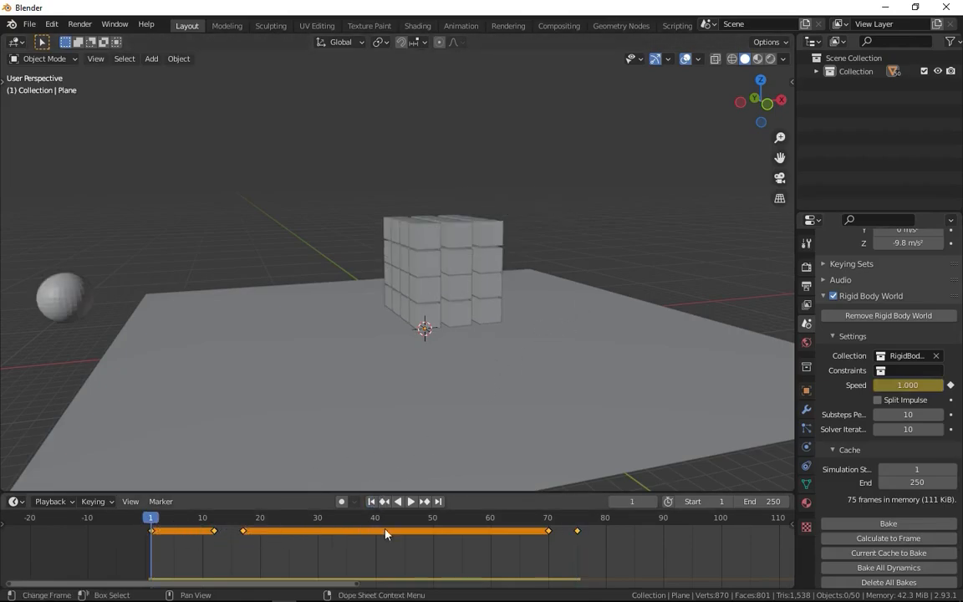
key("space")
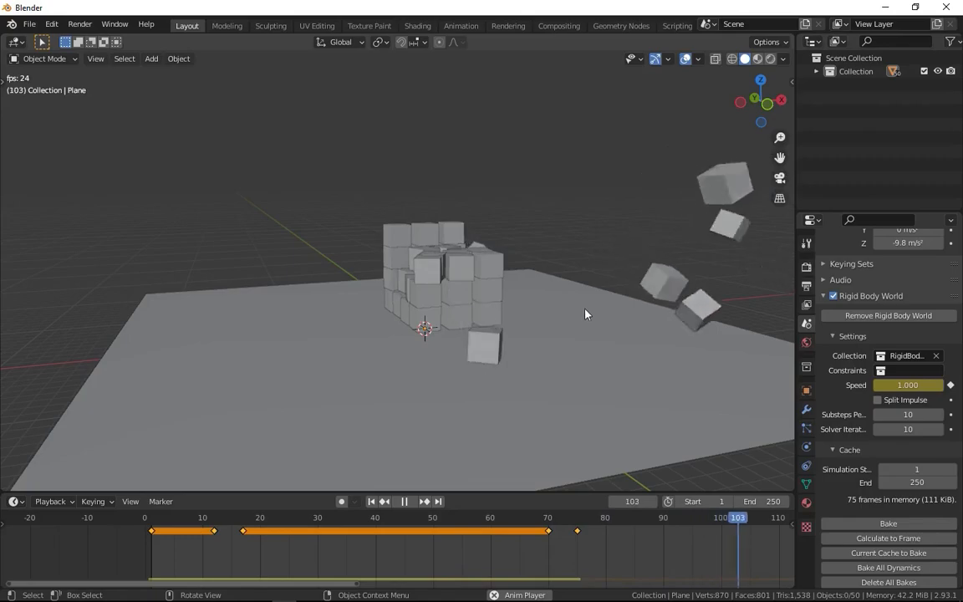
middle_click_drag(557, 306, 538, 332)
scroll(538, 332, "down", 5)
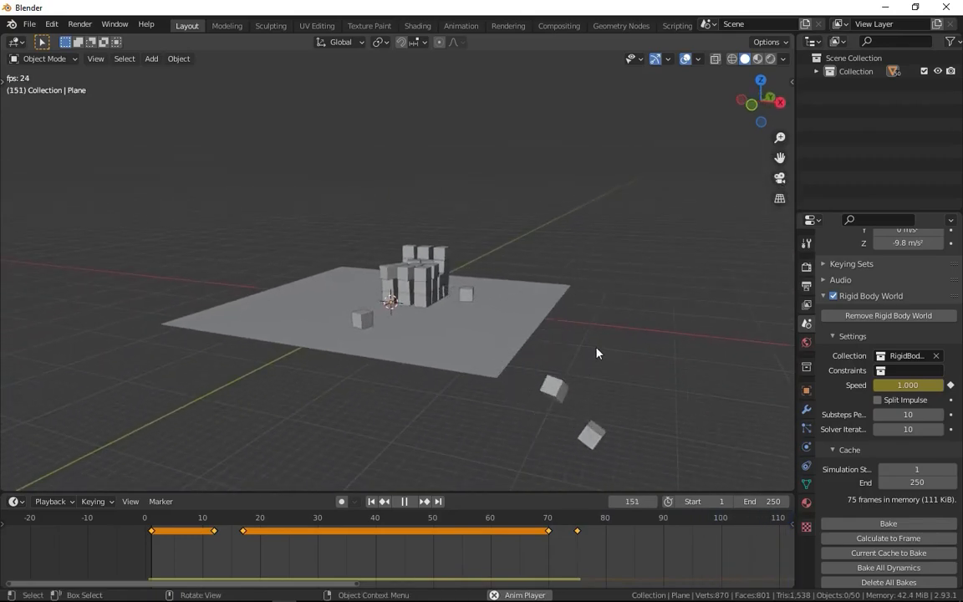
key("space")
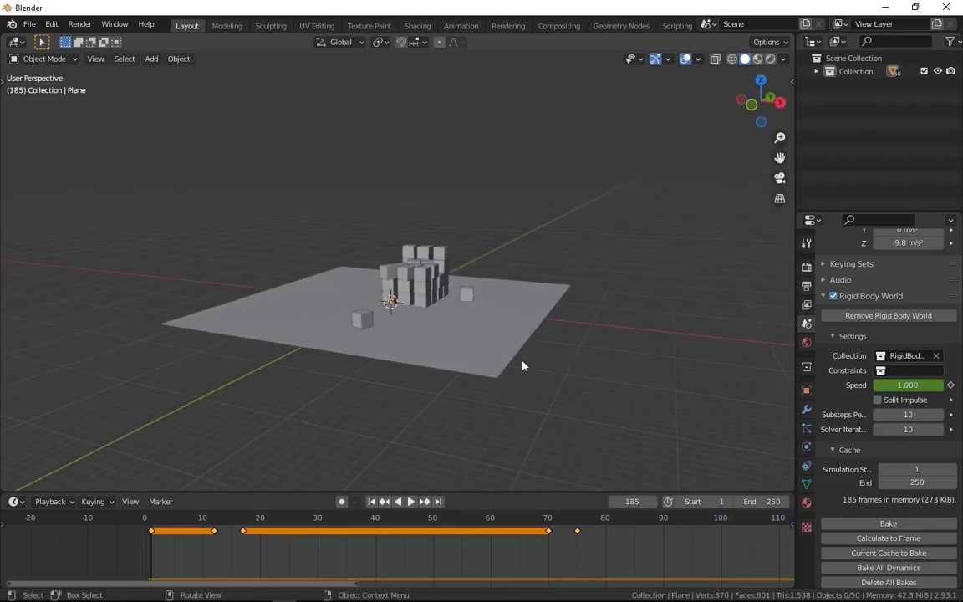
Select a cube in the stack, view its rigid body collision shape options, and examine the stacked cubes up close.
scroll(437, 428, "up", 3)
left_click(437, 297)
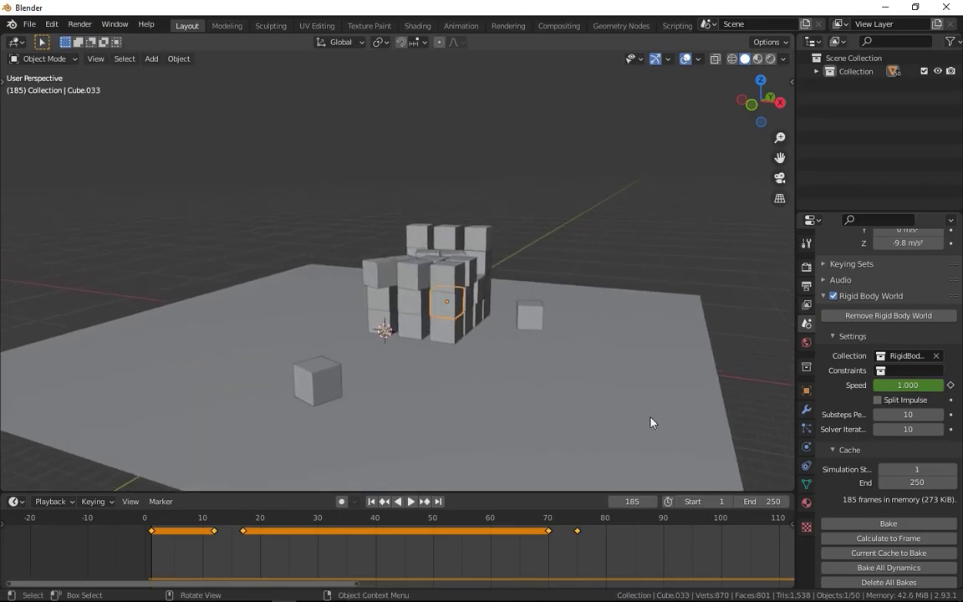
left_click(807, 447)
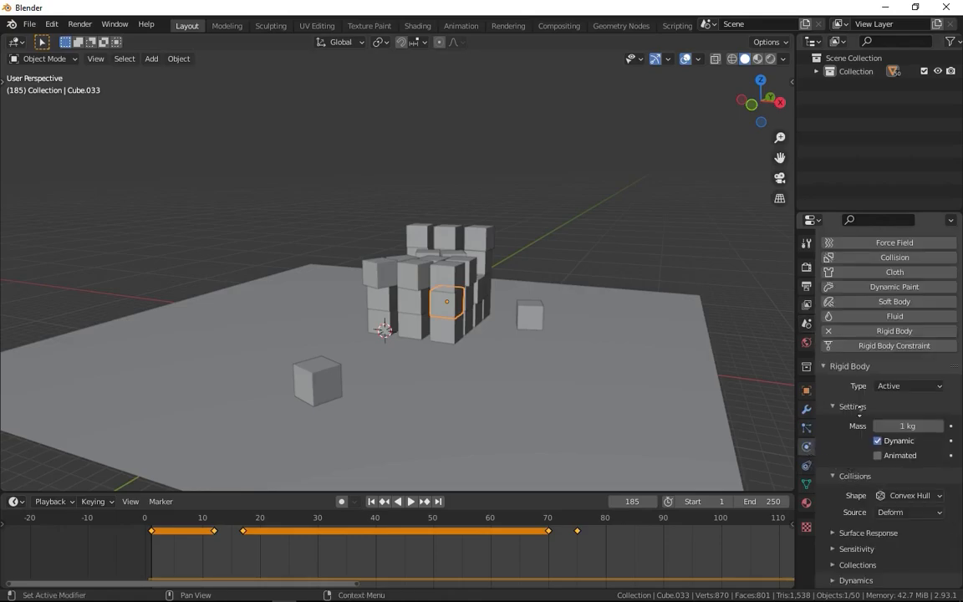
left_click(899, 499)
key("alt+a")
middle_click_drag(505, 333, 403, 381)
scroll(354, 294, "up", 3)
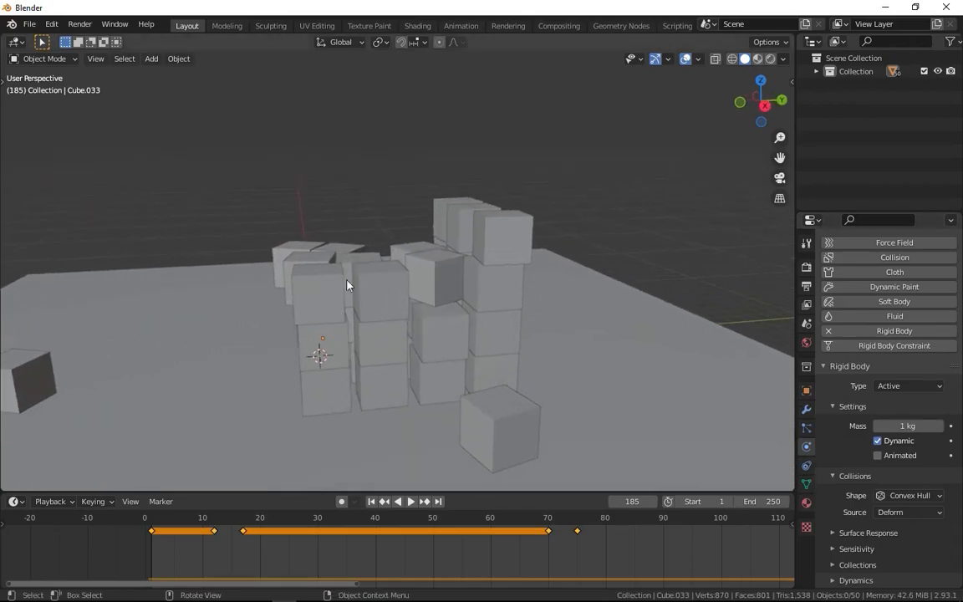
middle_click_drag(306, 294, 457, 261)
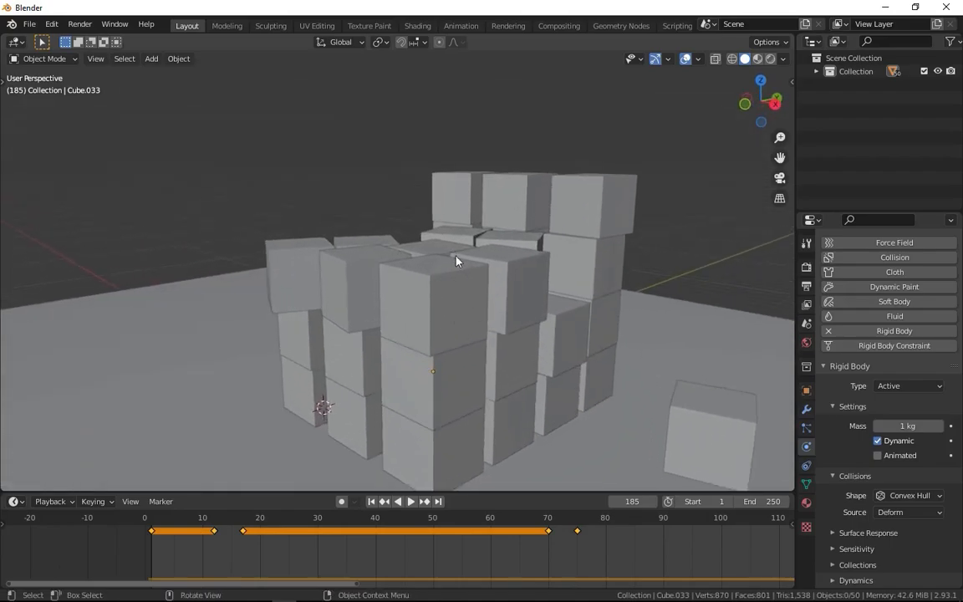
left_click(910, 496)
Switch the cube's rigid body collision shape to Mesh and set it back to Convex Hull.
left_click(905, 495)
left_click(875, 392)
left_click(880, 478)
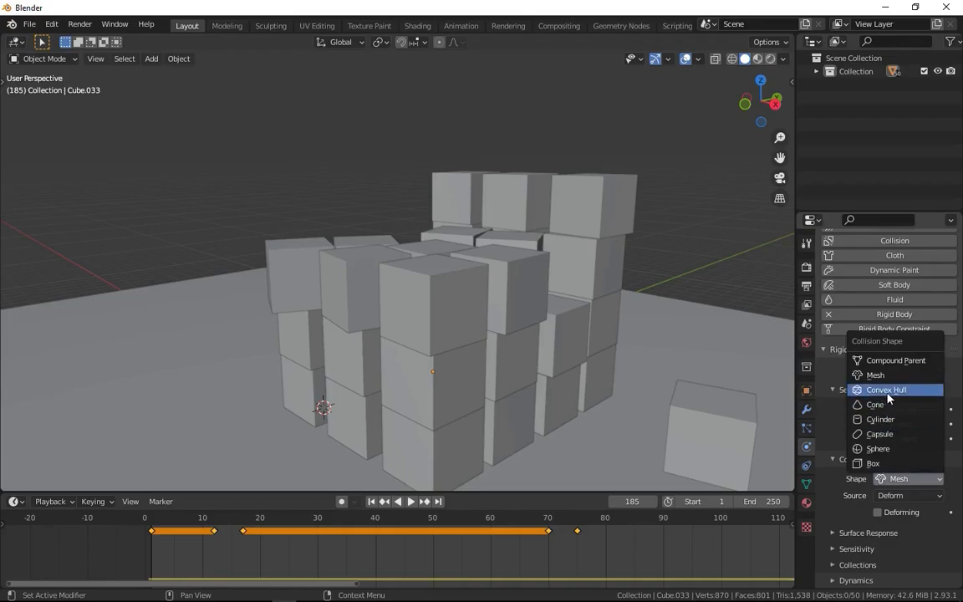
Nudge the top cube of the nearest corner column slightly and play the simulation to watch how the stack reacts.
middle_click_drag(730, 353, 666, 334)
left_click(440, 323)
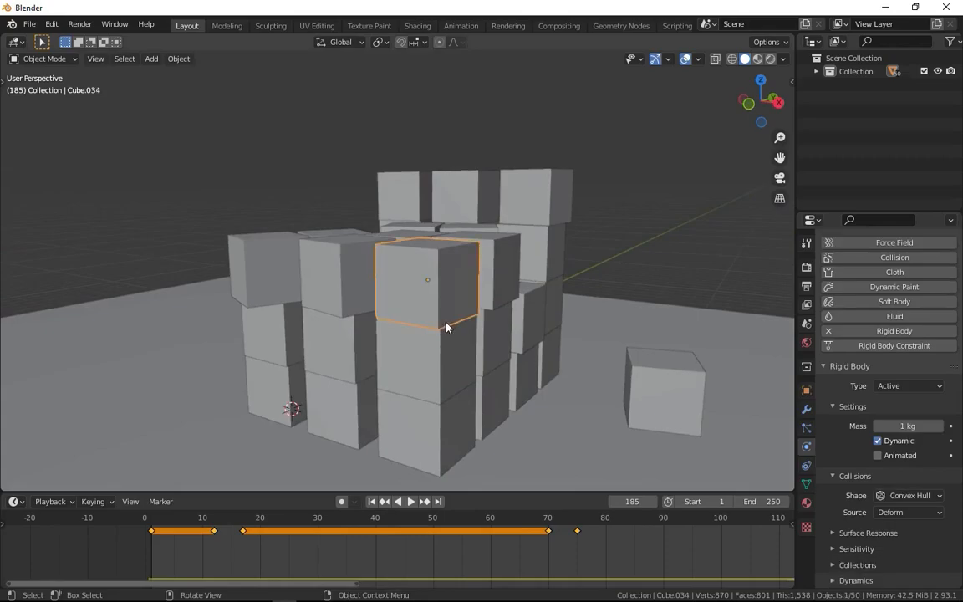
key("g")
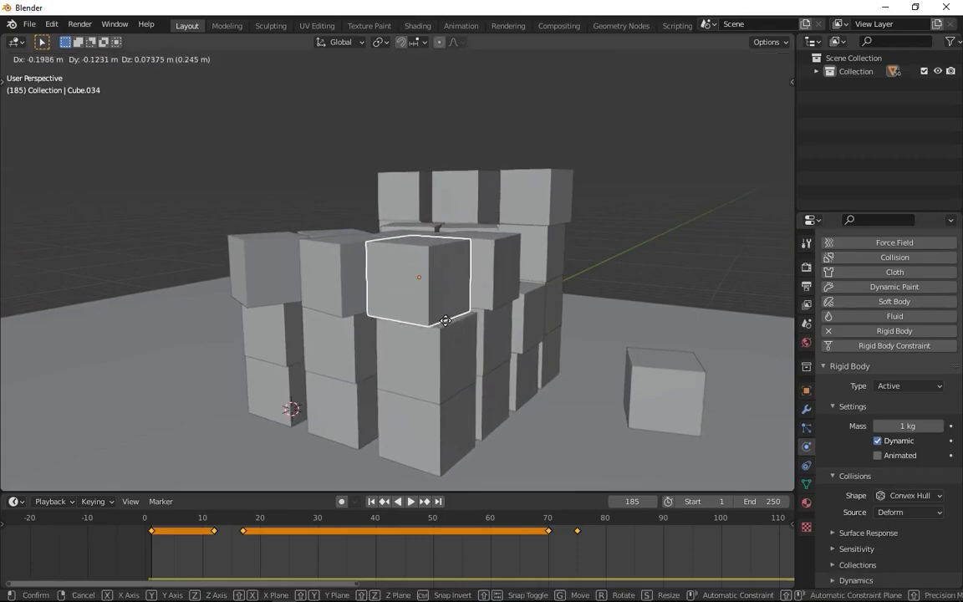
left_click(446, 321)
key("space")
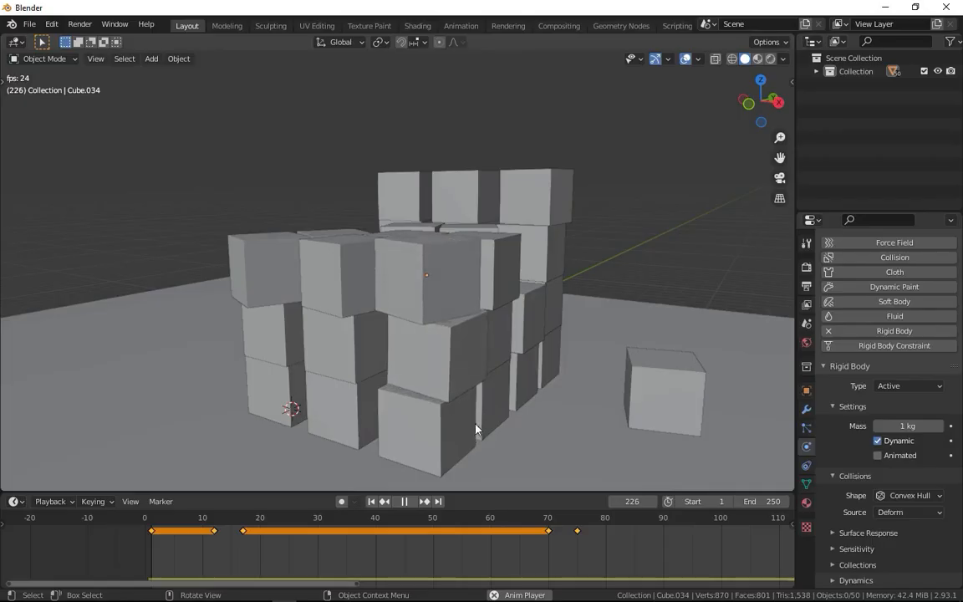
key("space")
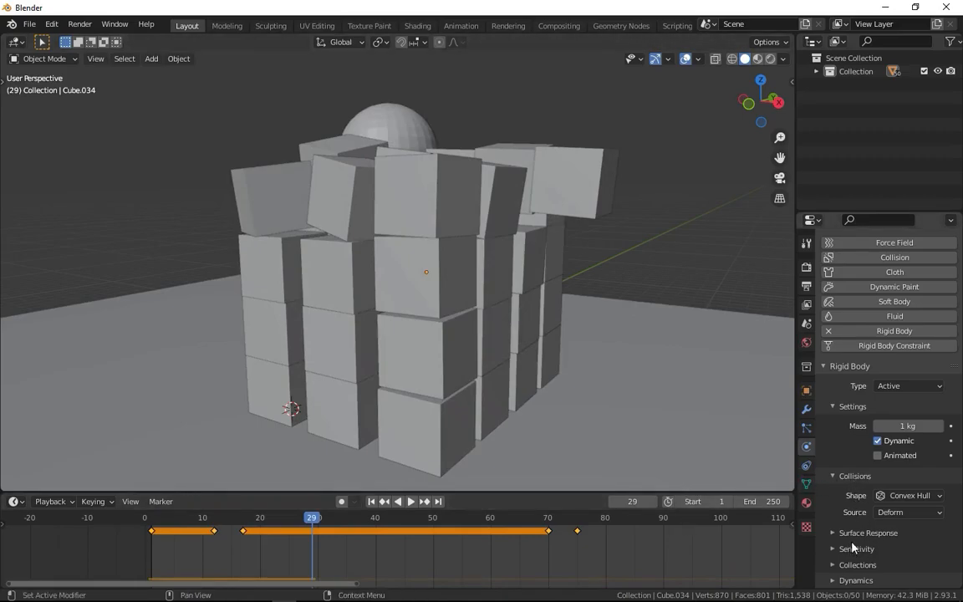
View the cube's Surface Response and Sensitivity settings and examine the gaps between the stacked cubes up close.
left_click(871, 532)
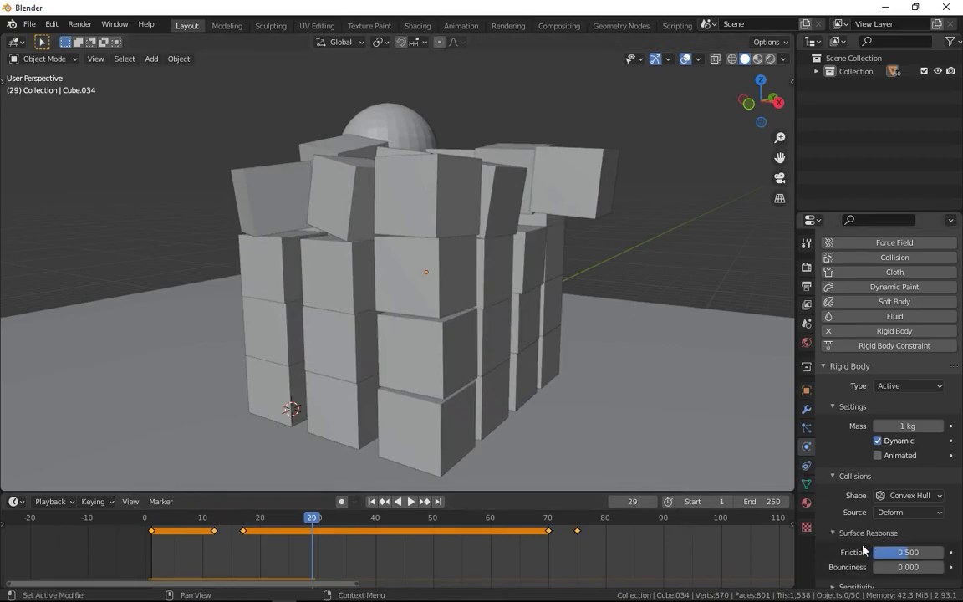
scroll(867, 549, "down", 2)
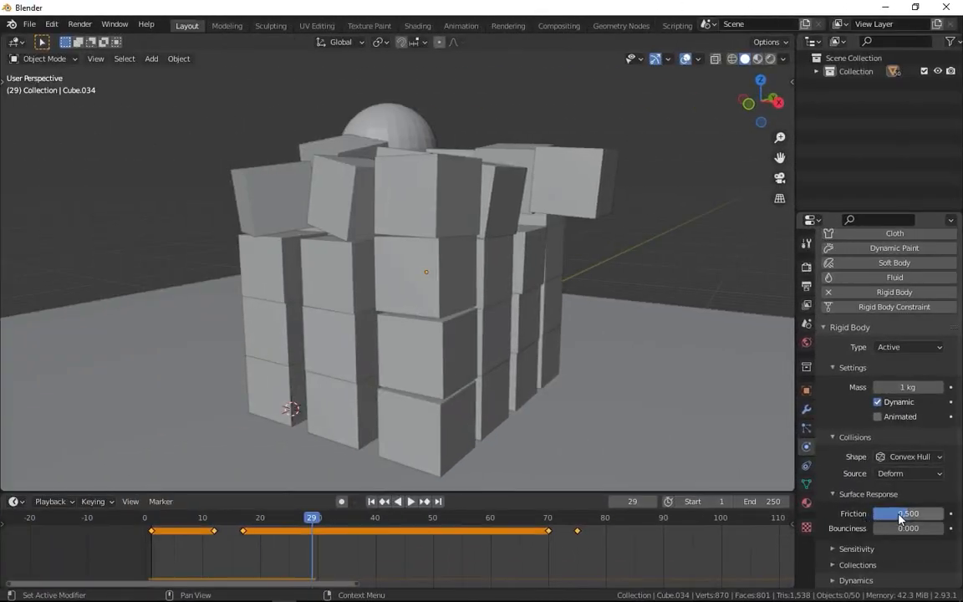
left_click(849, 549)
scroll(848, 548, "down", 1)
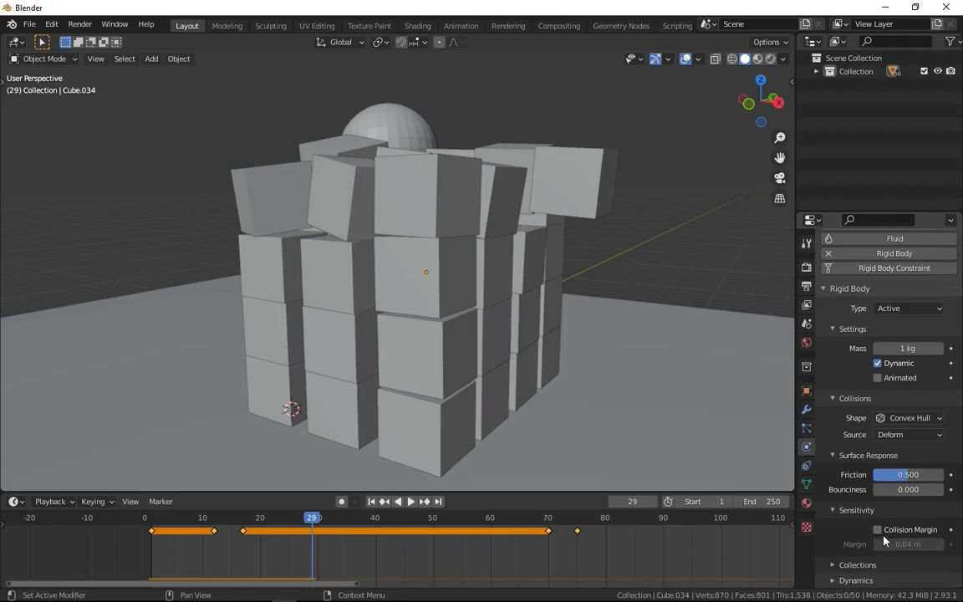
scroll(411, 156, "up", 5)
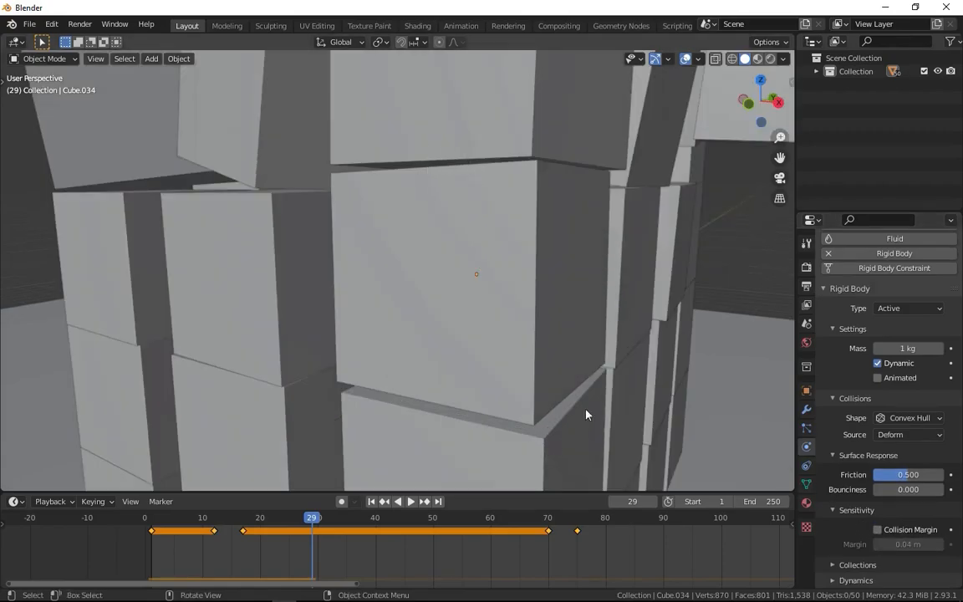
middle_click_drag(633, 416, 634, 322)
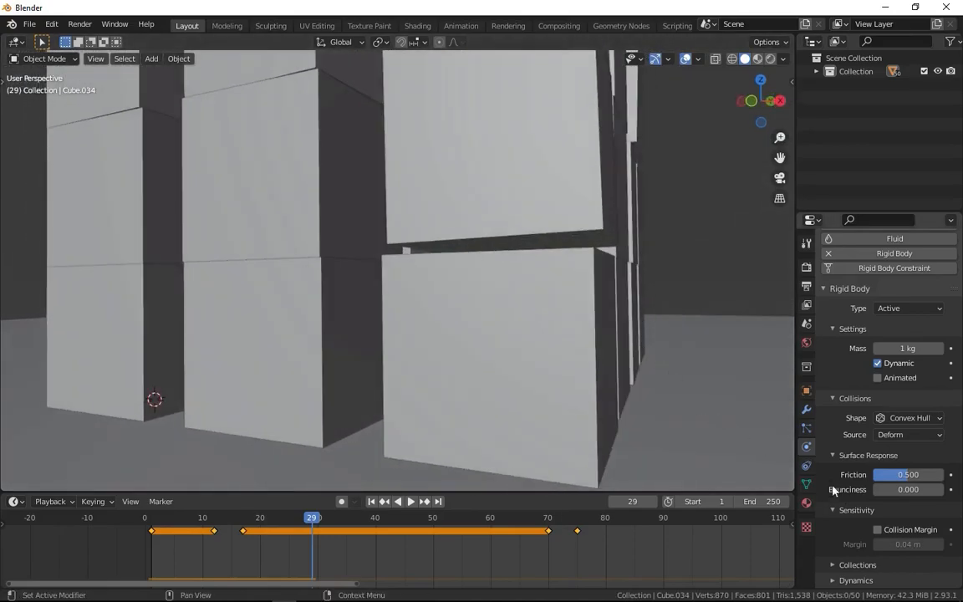
View the cube's Dynamics damping settings and collapse the Dynamics, Sensitivity and Surface Response settings again.
left_click(850, 580)
middle_click_drag(849, 569, 851, 381)
scroll(641, 455, "down", 4)
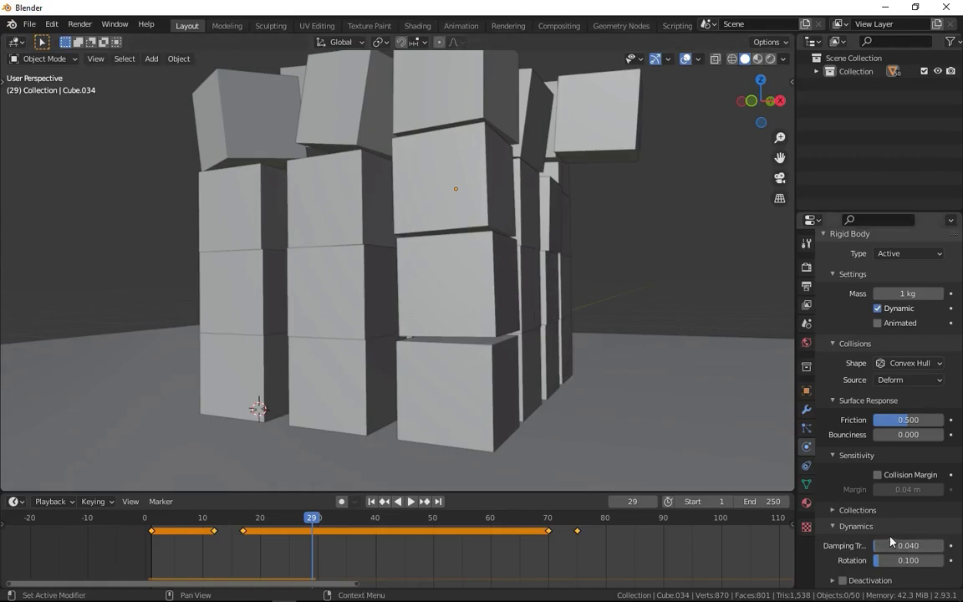
left_click(840, 532)
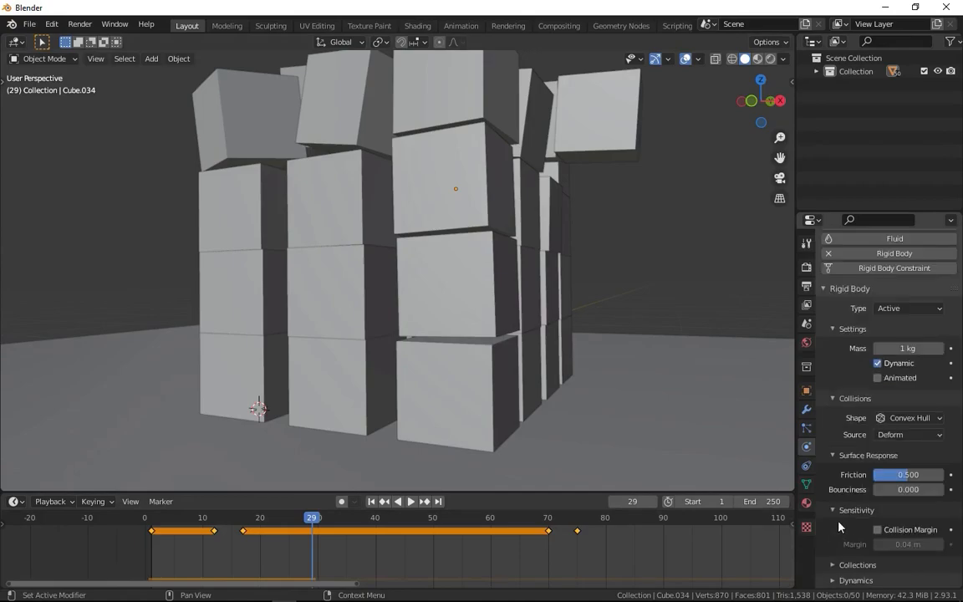
left_click(839, 509)
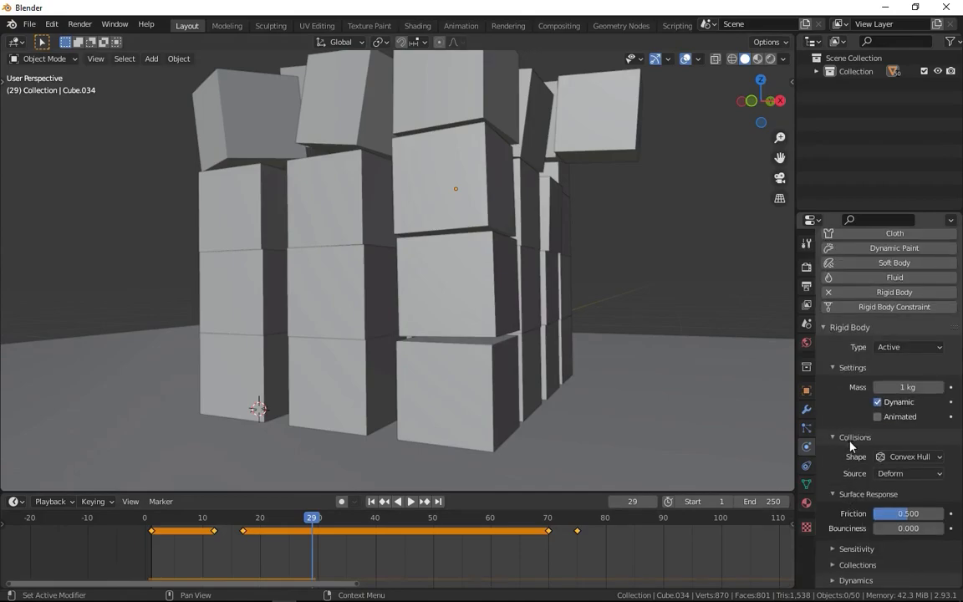
left_click(856, 496)
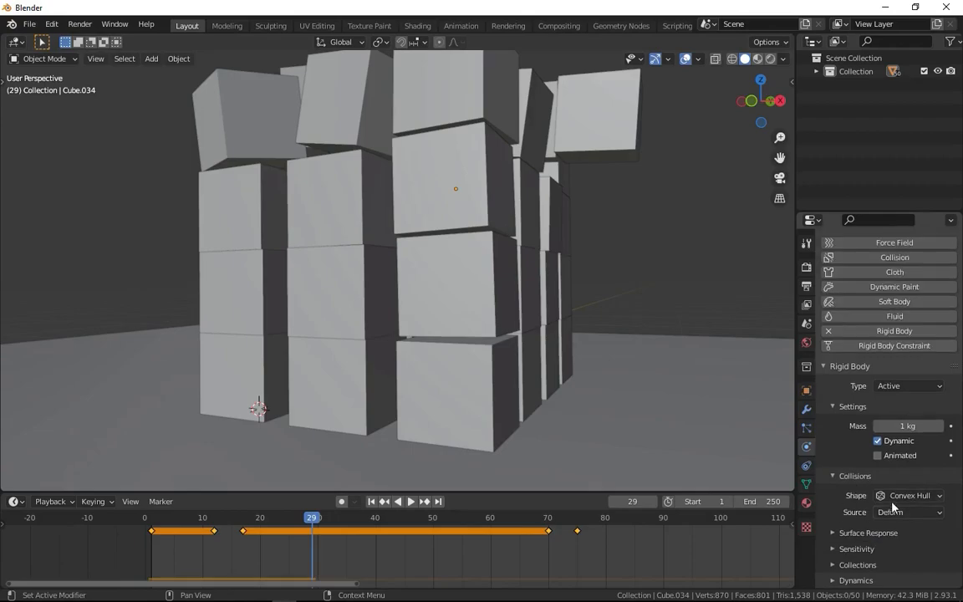
scroll(593, 279, "down", 5)
middle_click_drag(594, 279, 516, 380)
scroll(531, 335, "up", 4)
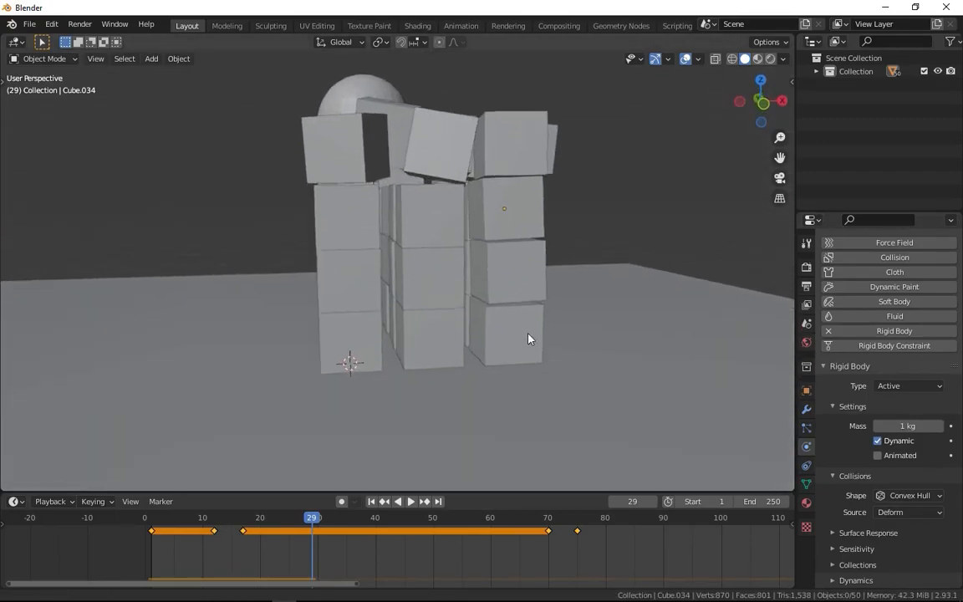